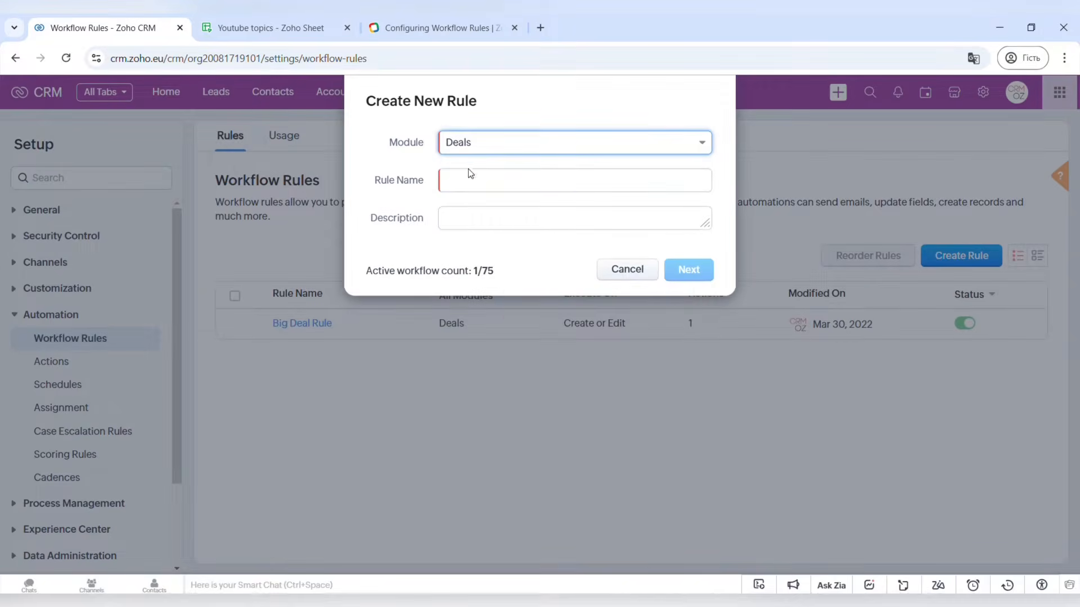
Name the new Deals rule Test and trigger it on the record action Create or Edit, repeating whenever a deal is edited.
type("Test")
left_click(703, 279)
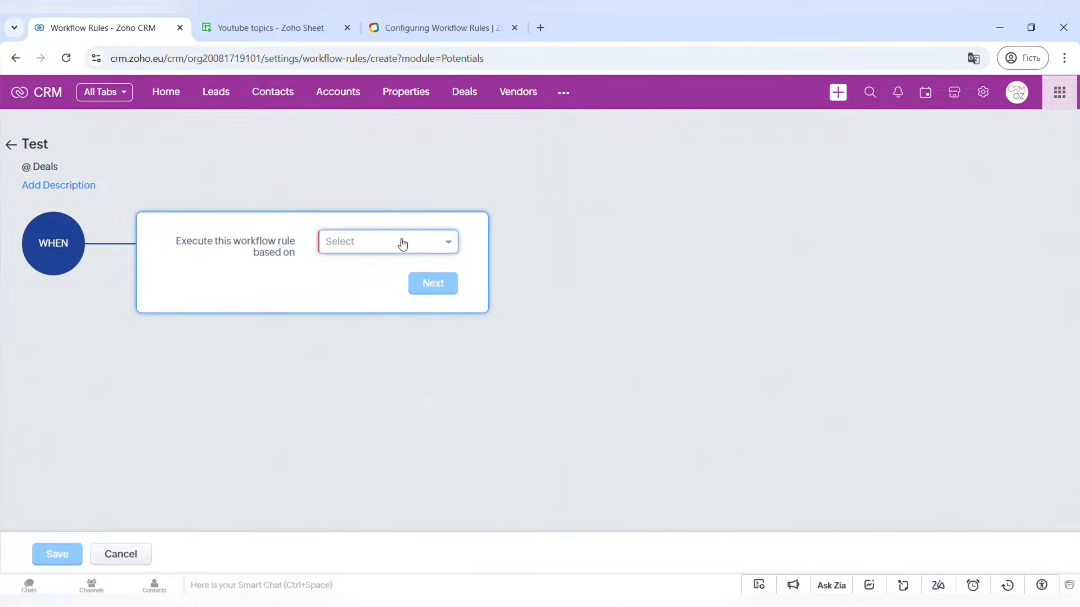
left_click(402, 242)
left_click(401, 267)
left_click(388, 276)
left_click(381, 324)
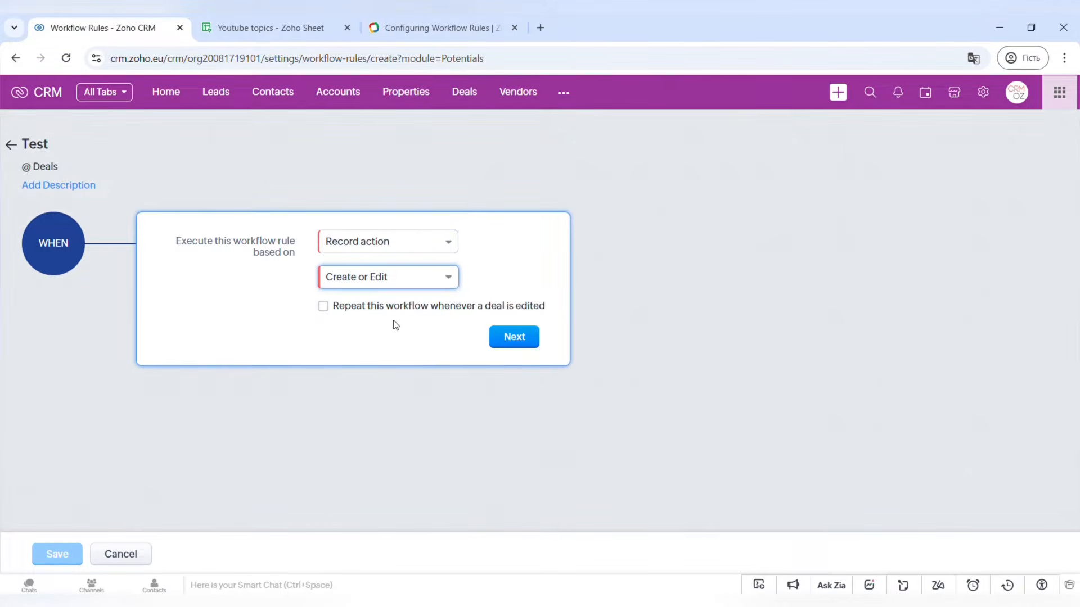
left_click(466, 311)
left_click(514, 337)
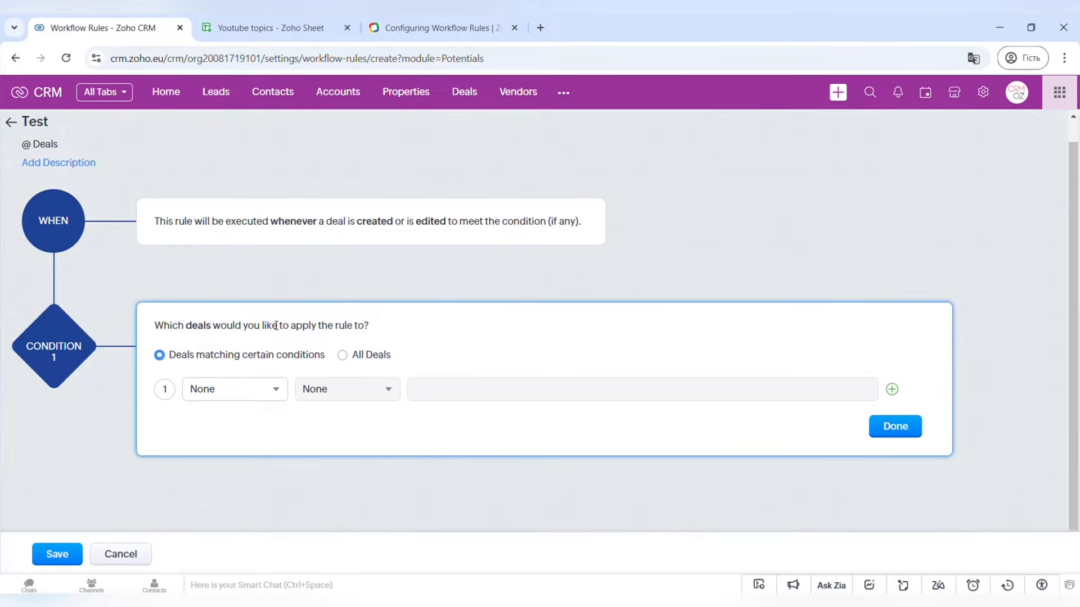
Restrict the rule to deals matching the condition Closing Date is Tomorrow.
left_click(275, 387)
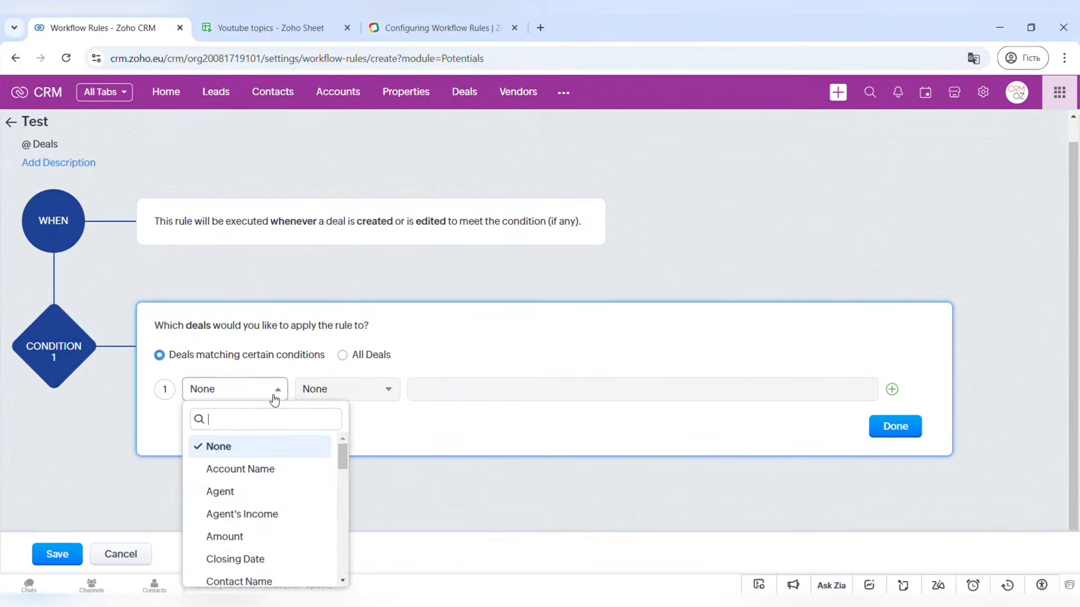
scroll(289, 457, "down", 2)
left_click(276, 456)
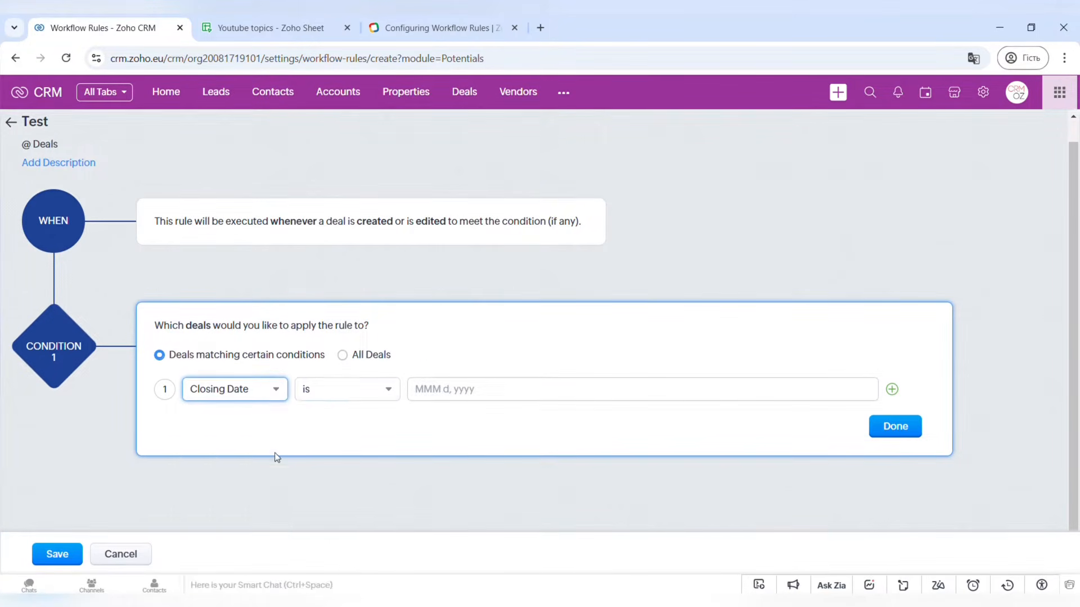
left_click(349, 394)
scroll(357, 488, "down", 2)
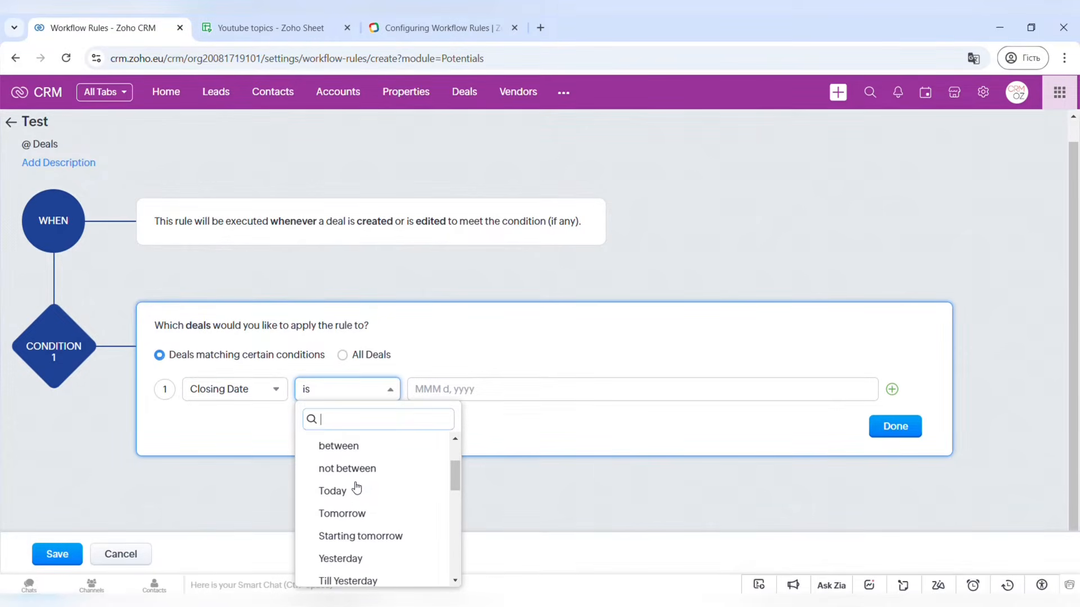
left_click(363, 513)
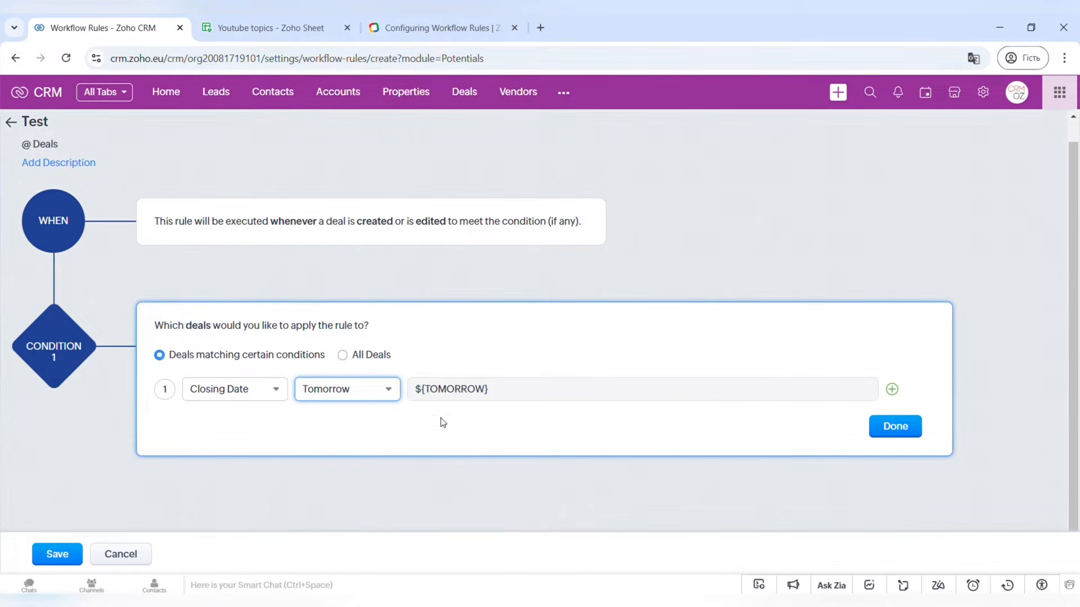
left_click(899, 428)
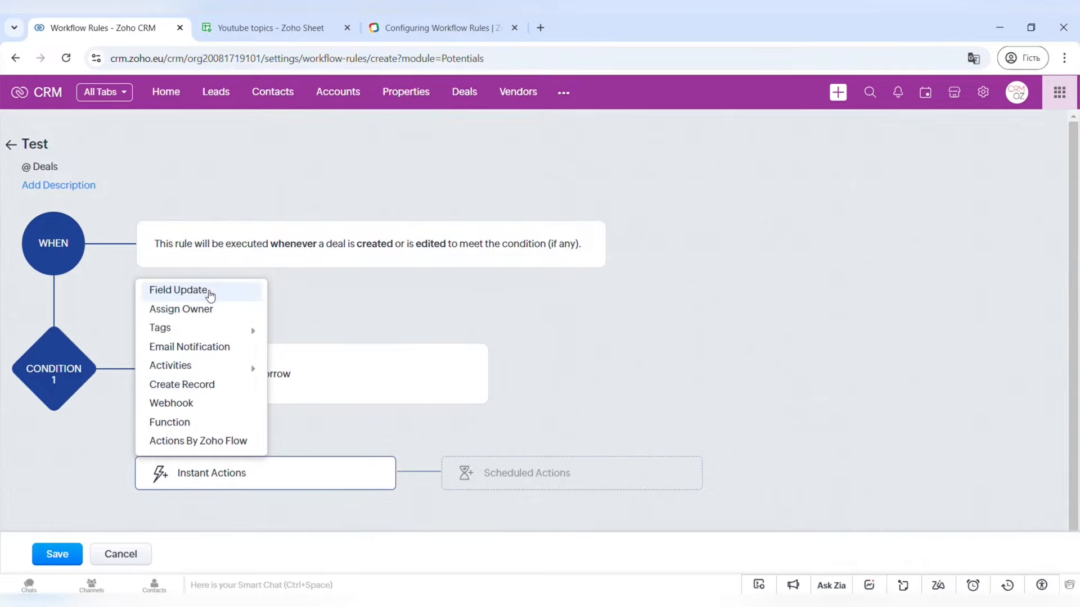
Create a new instant email notification named Closing Deal with the deal's Owner as recipient.
left_click(226, 347)
left_click(842, 144)
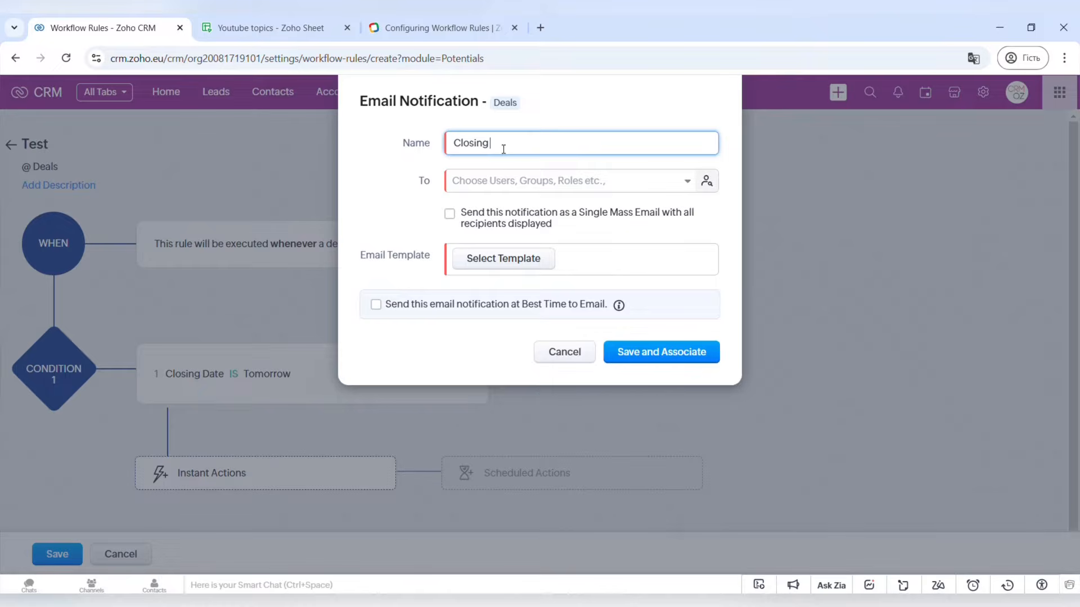
left_click(513, 183)
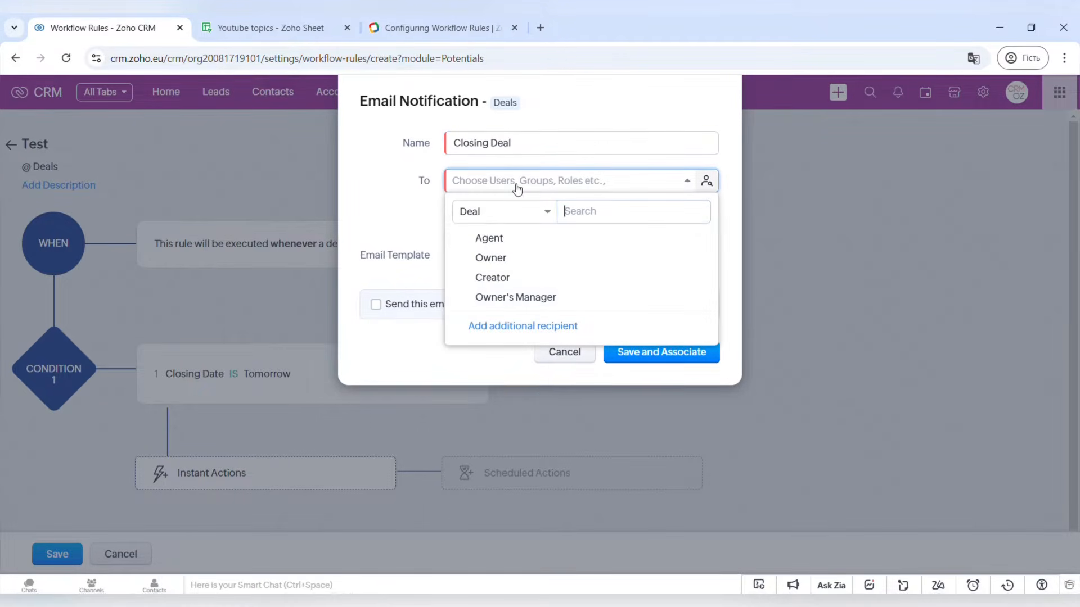
left_click(504, 259)
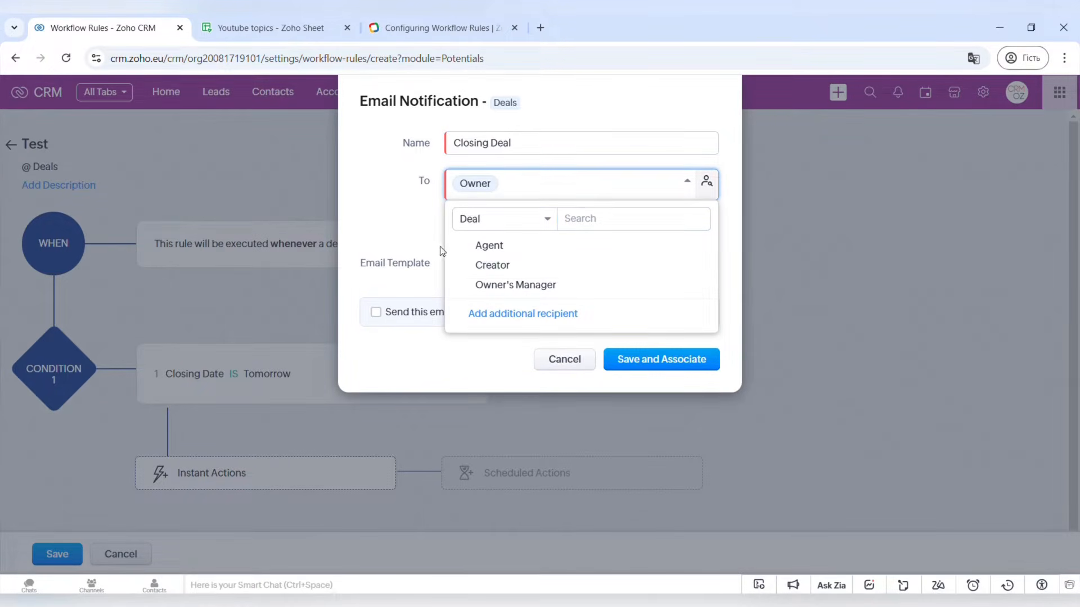
left_click(417, 216)
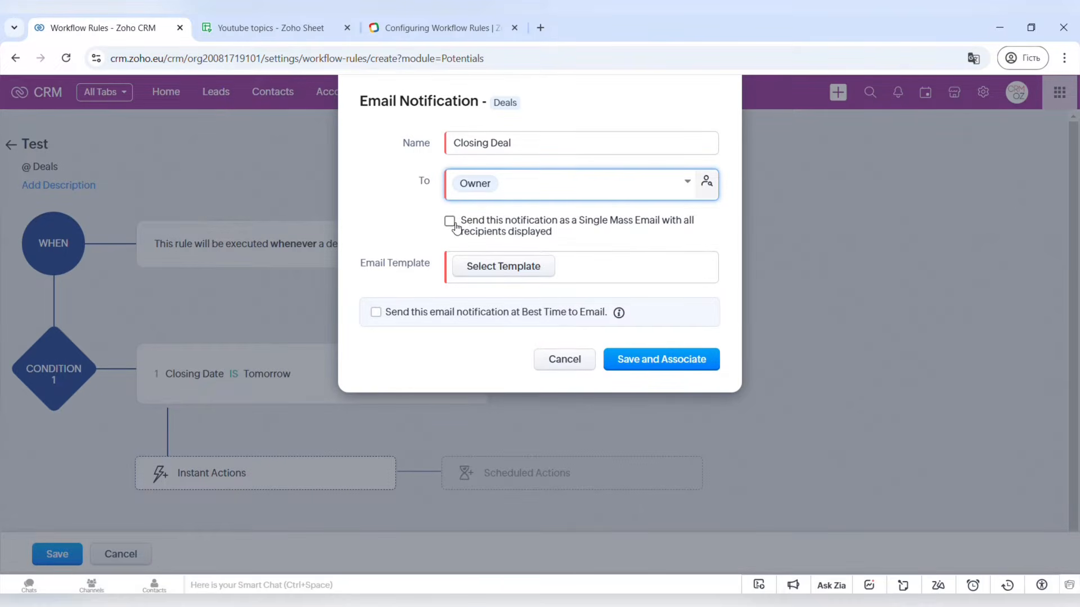
left_click(450, 222)
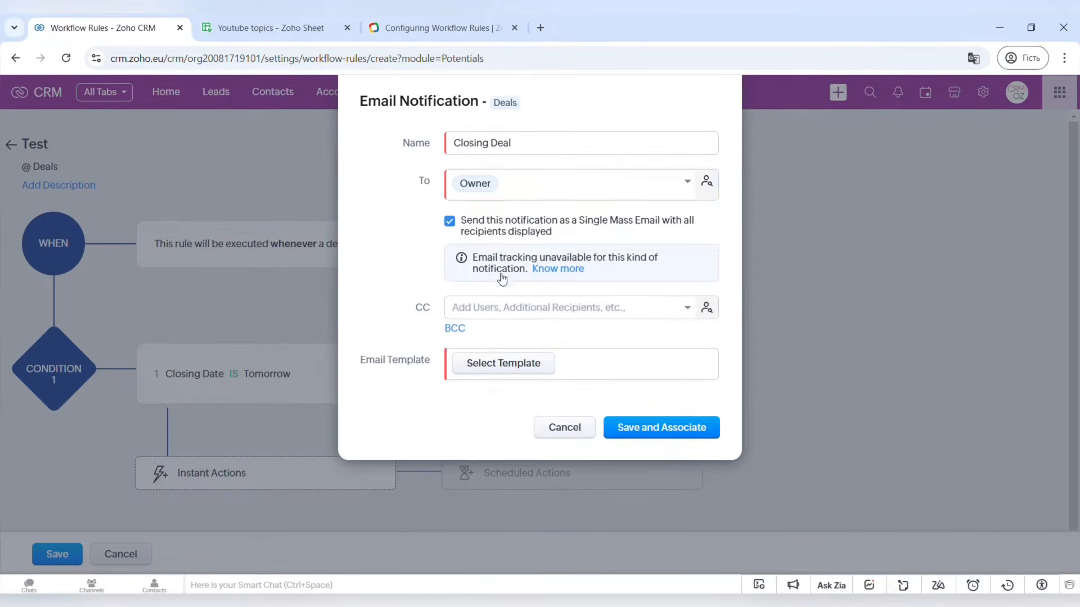
left_click(450, 221)
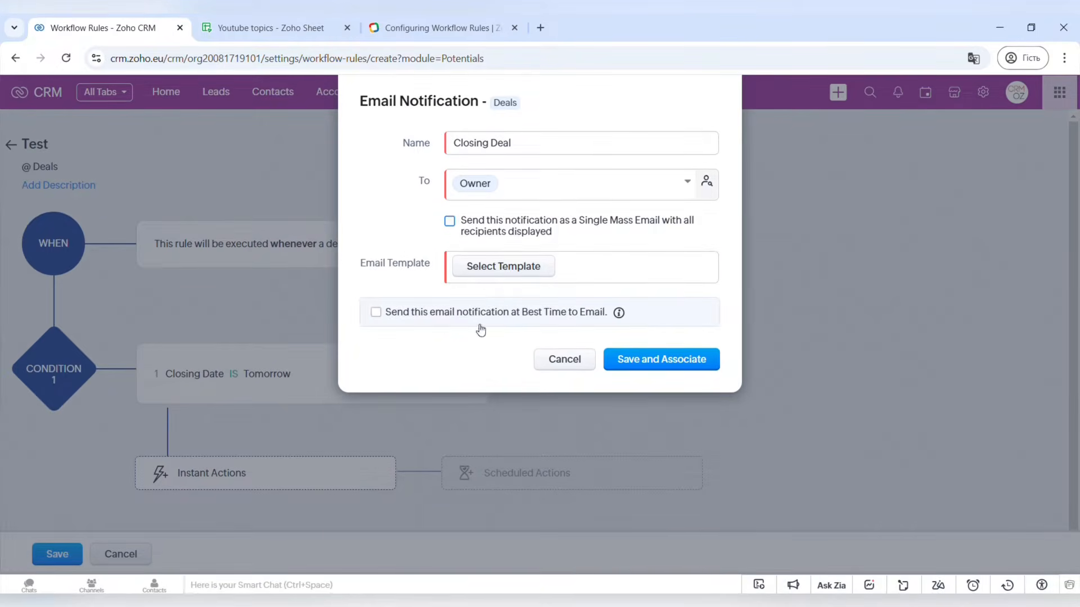
left_click(512, 269)
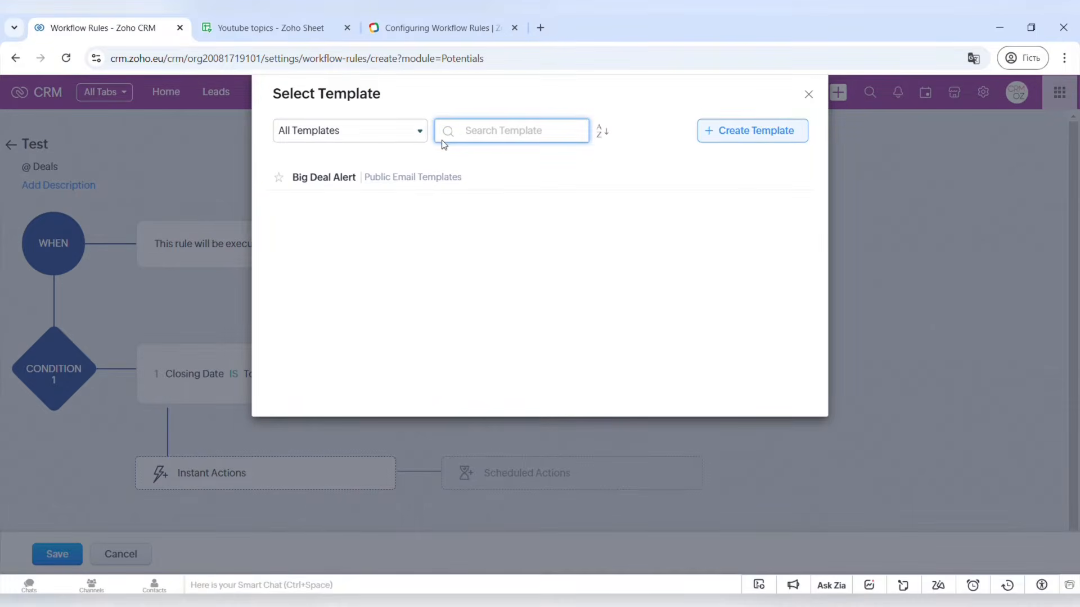
left_click(809, 95)
left_click(659, 359)
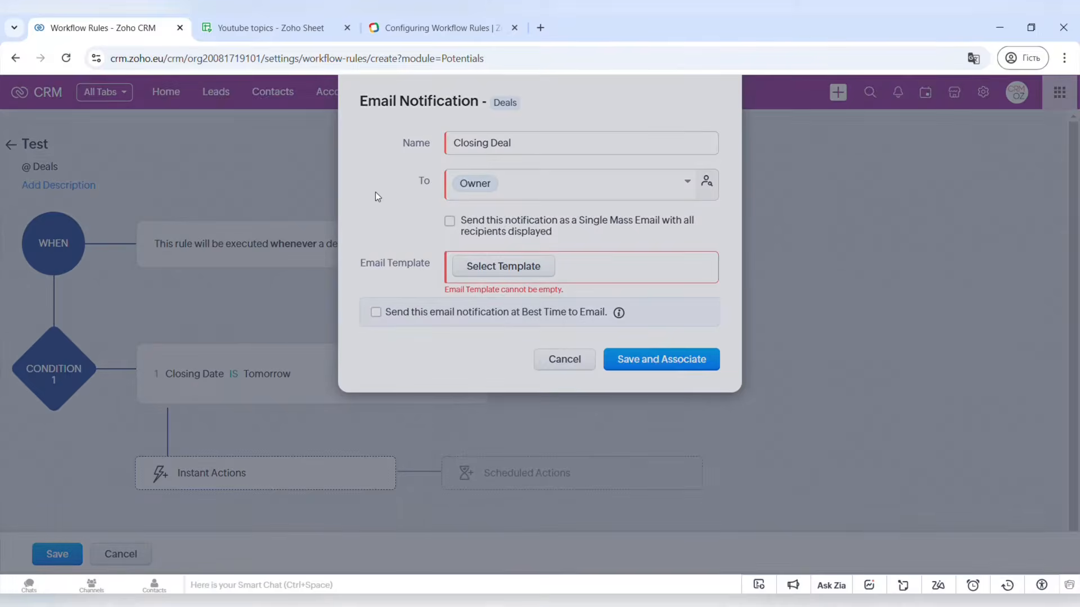
Use the Big Deal Alert template for the notification, associate it with the rule and save the workflow rule.
left_click(433, 175)
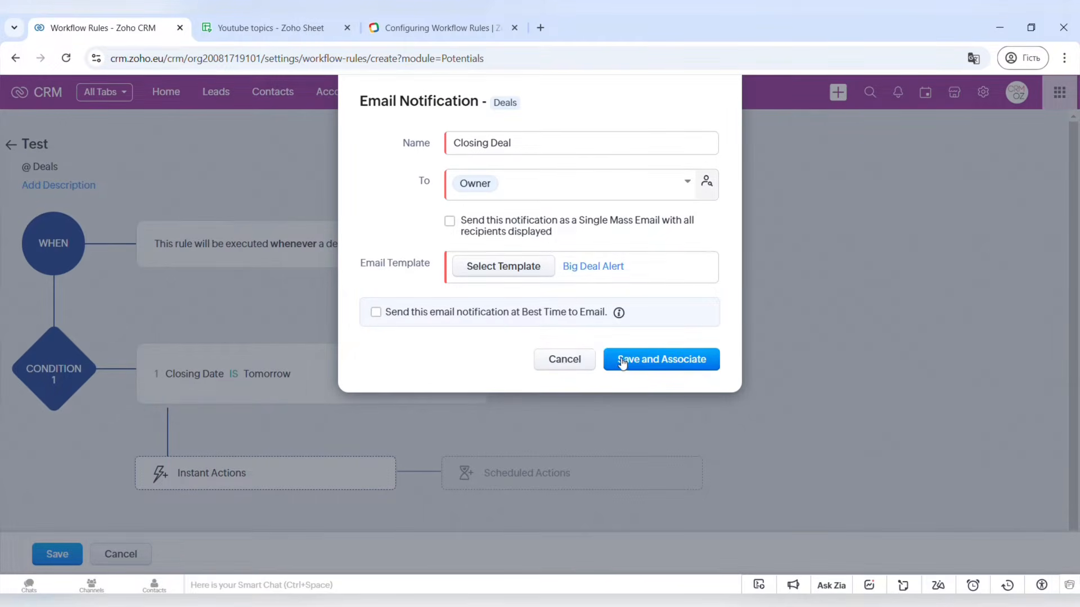
left_click(623, 361)
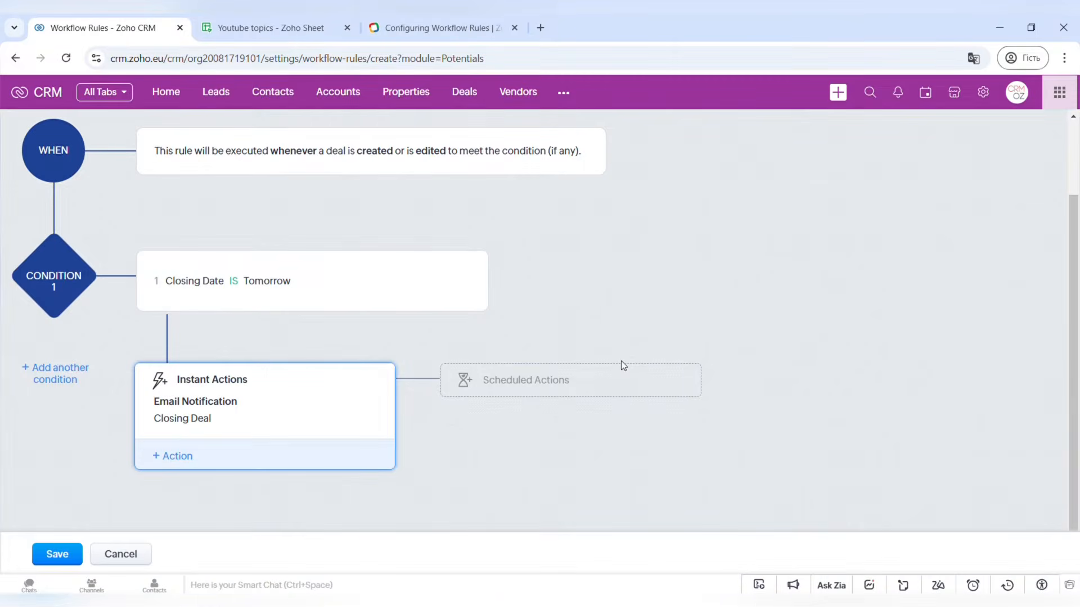
left_click(78, 555)
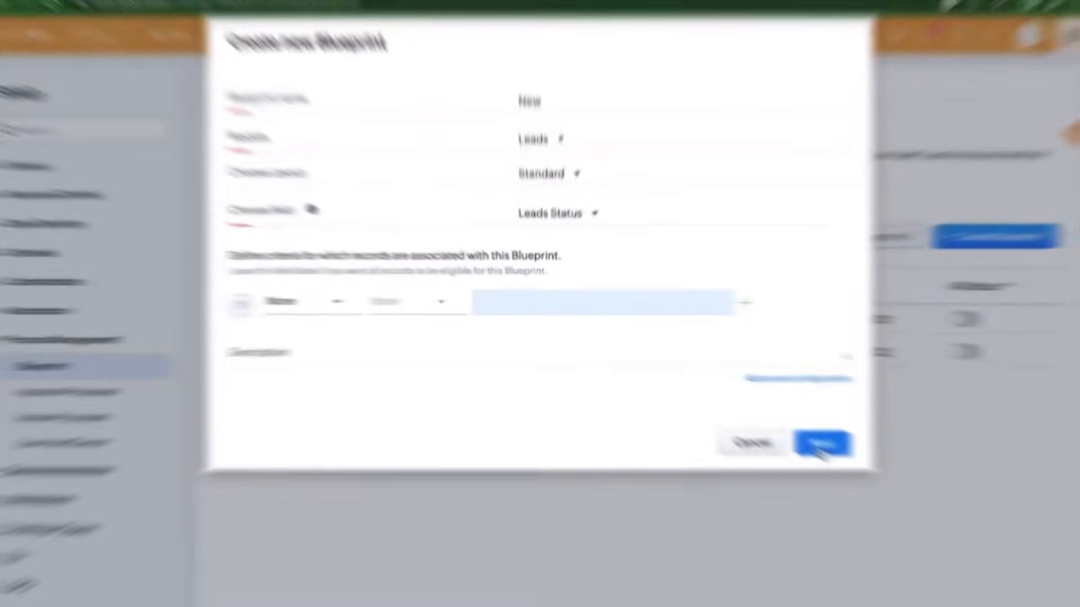
Place the New state on the canvas of the new Leads blueprint and delete the -None- state with its transition.
left_click(822, 443)
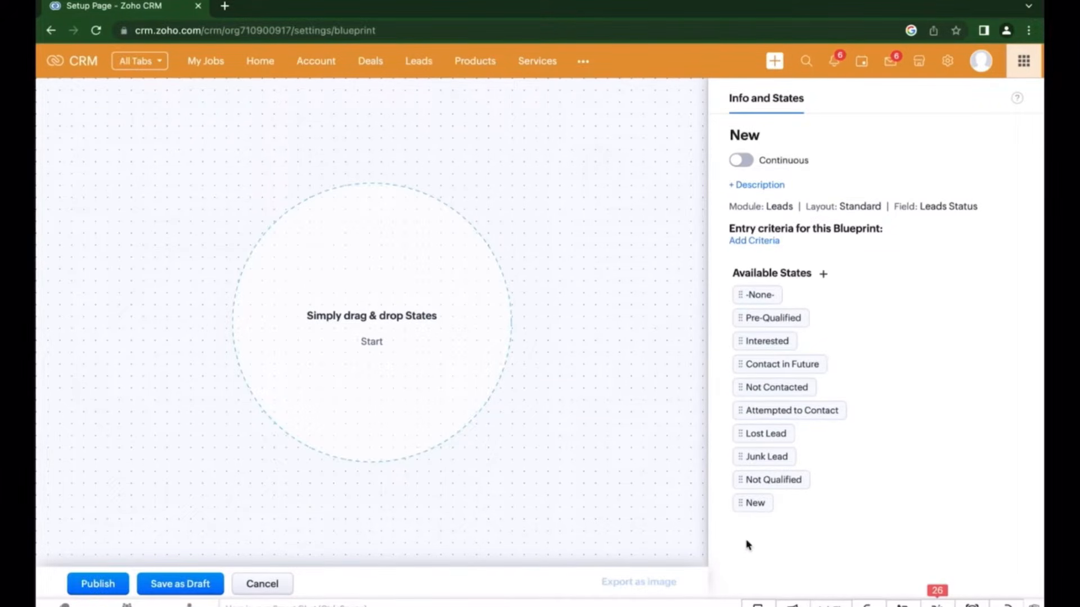
left_click_drag(745, 504, 352, 361)
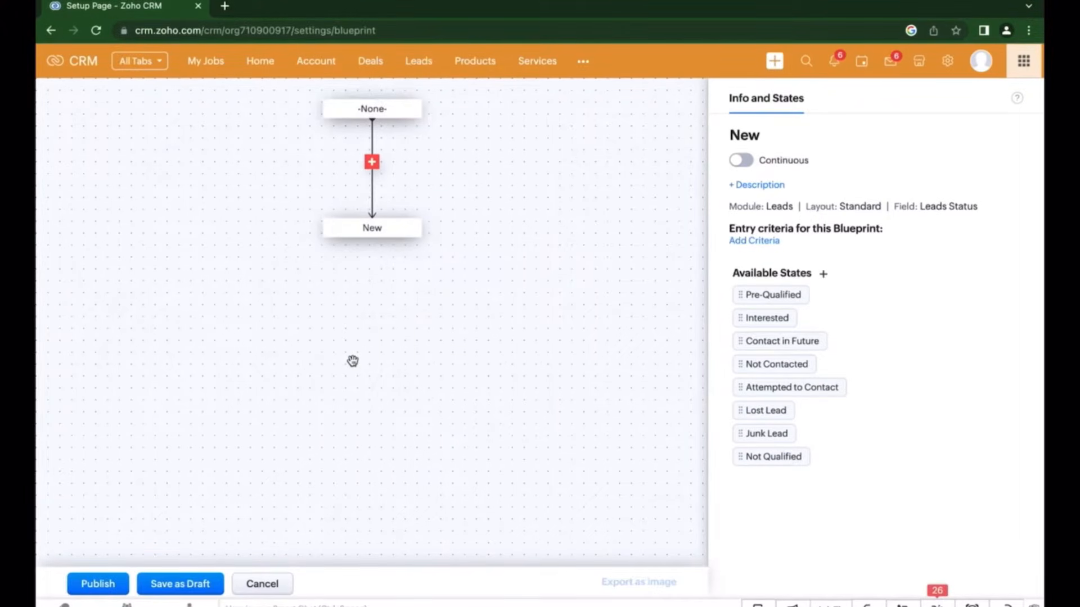
left_click(417, 111)
left_click(417, 125)
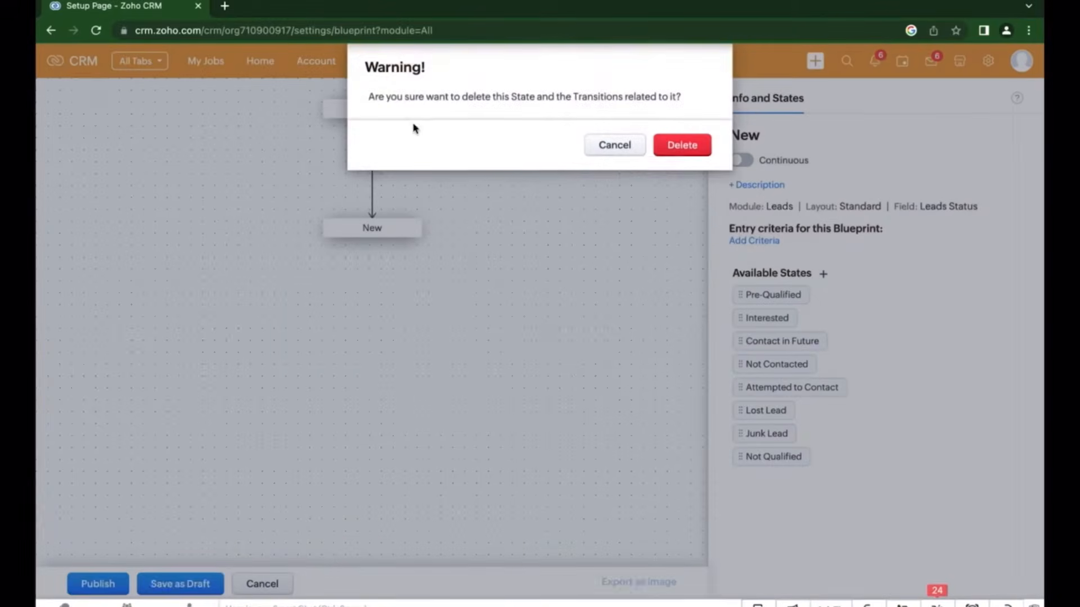
left_click(664, 145)
Add the Interested state below New and connect New to it with a transition named Interested.
left_click_drag(750, 320, 338, 326)
left_click_drag(372, 239, 372, 324)
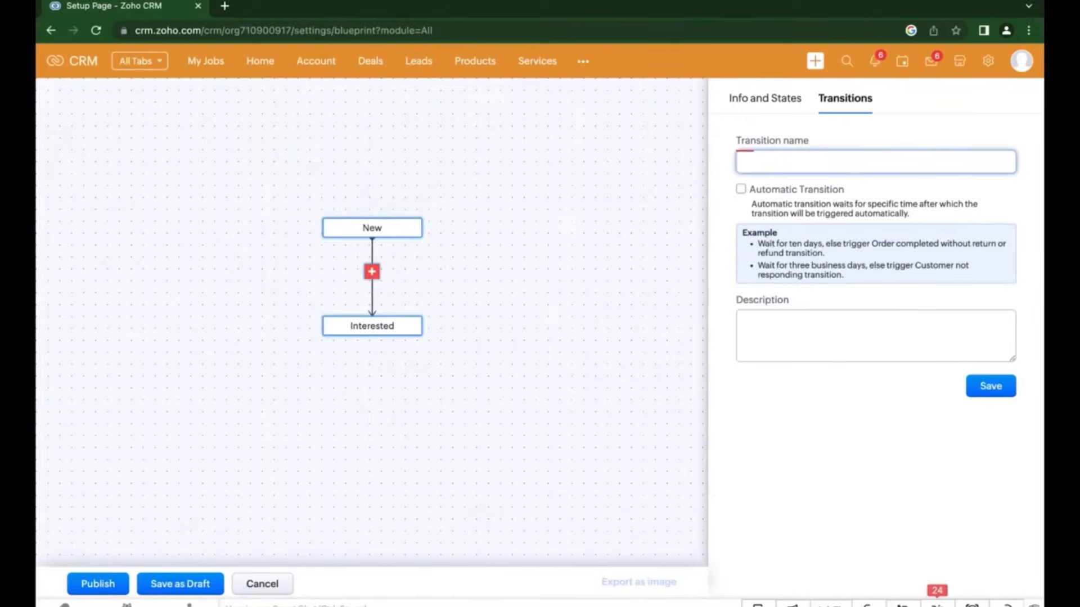
type("Interested")
left_click(760, 203)
left_click(985, 391)
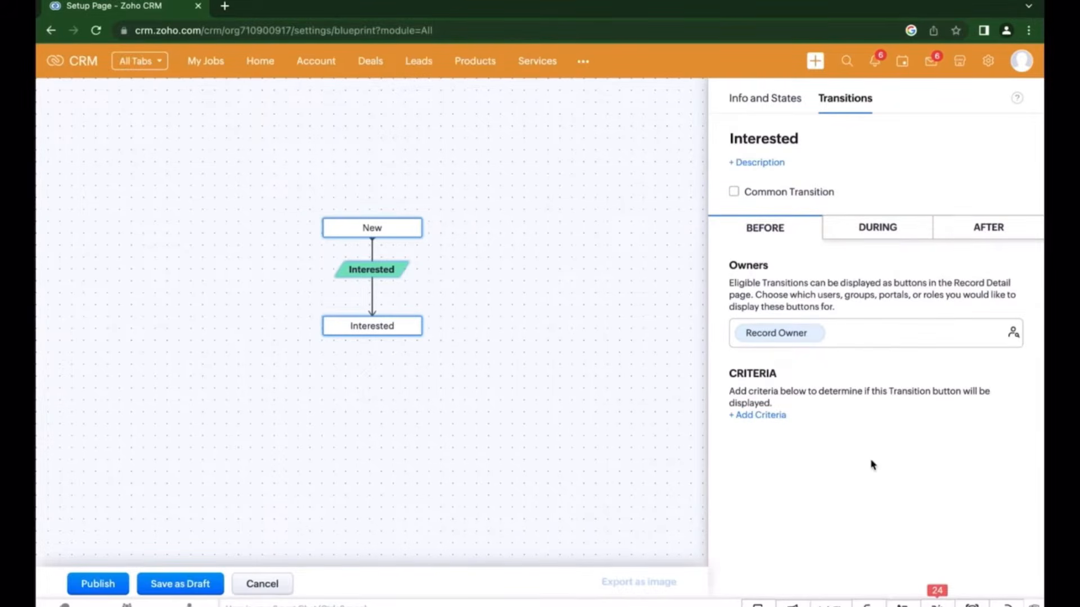
Add a criterion to the Interested transition requiring that Contact is not empty.
left_click(765, 417)
left_click(275, 131)
left_click(273, 269)
left_click(352, 133)
scroll(355, 266, "down", 2)
left_click(355, 273)
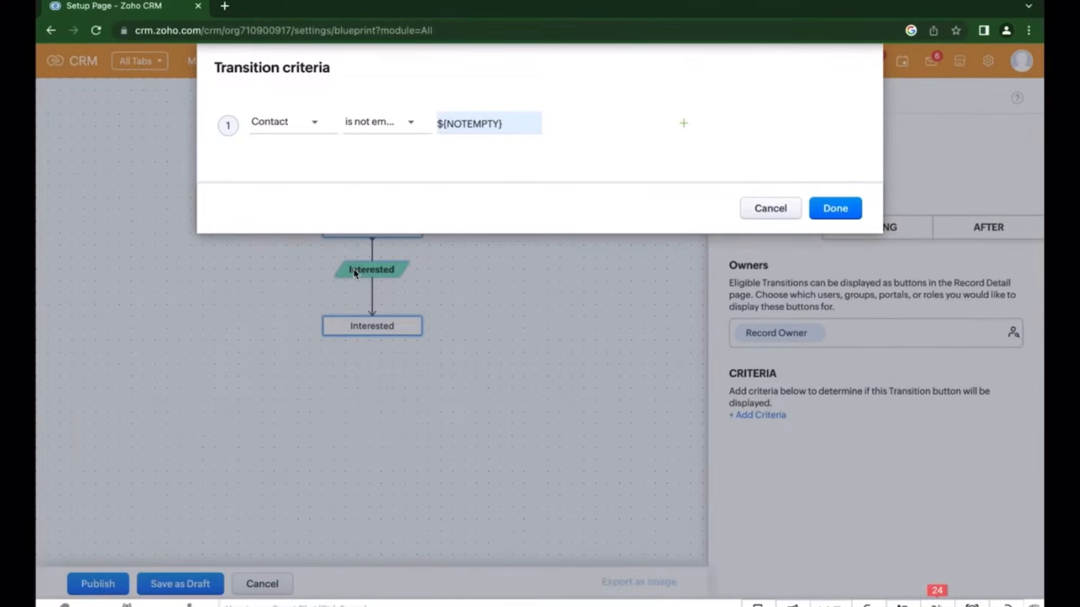
Add a second criterion that Company is not empty, combine the two with OR and apply the transition criteria.
left_click(684, 128)
left_click(284, 167)
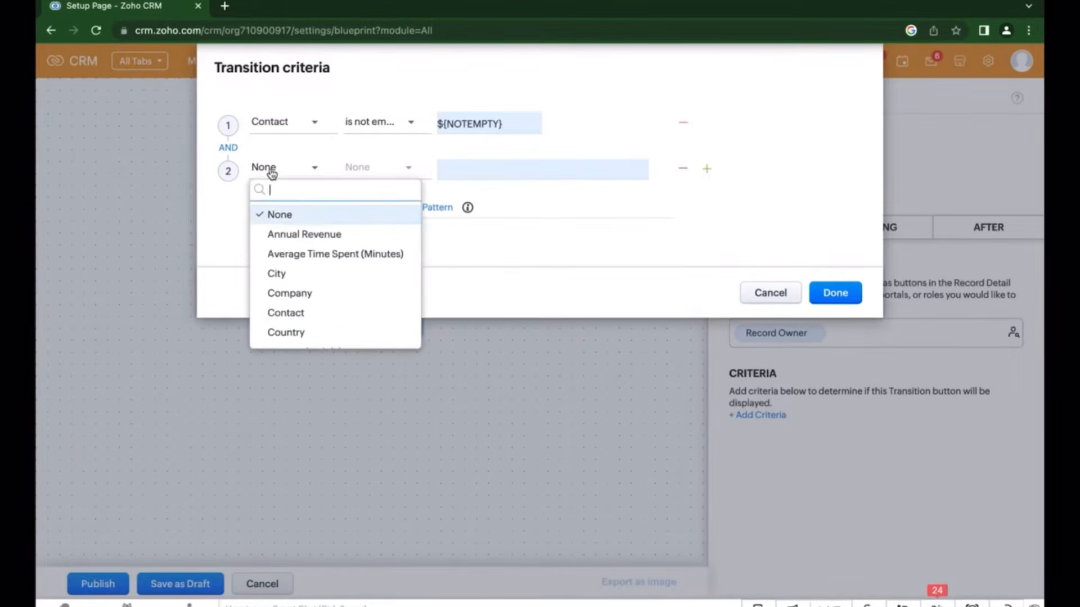
left_click(569, 211)
left_click(313, 171)
left_click(329, 155)
left_click(311, 168)
left_click(273, 293)
left_click(375, 167)
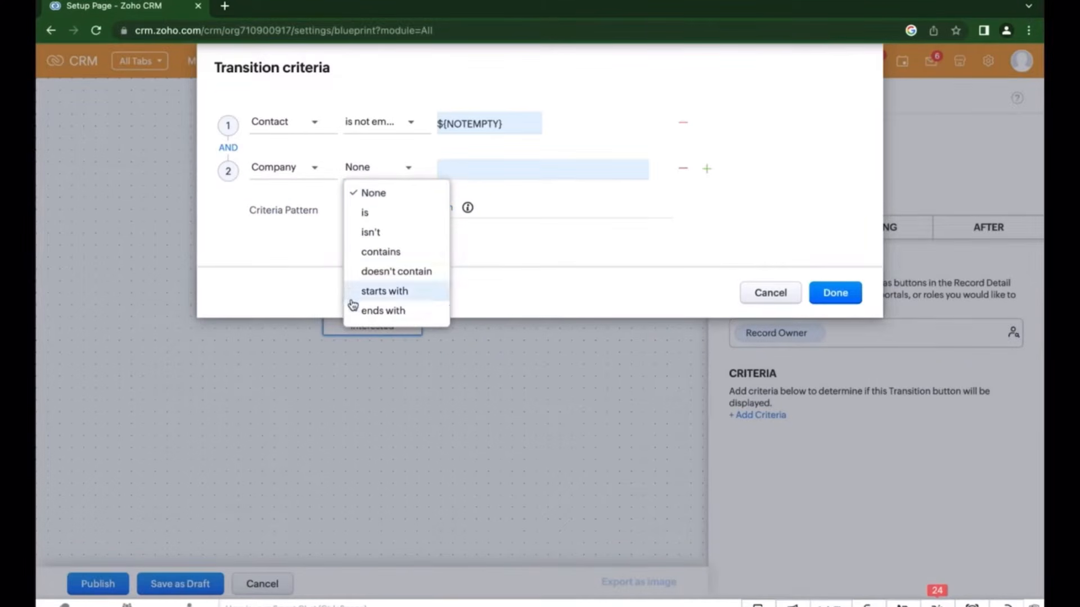
scroll(352, 298, "down", 2)
left_click(352, 301)
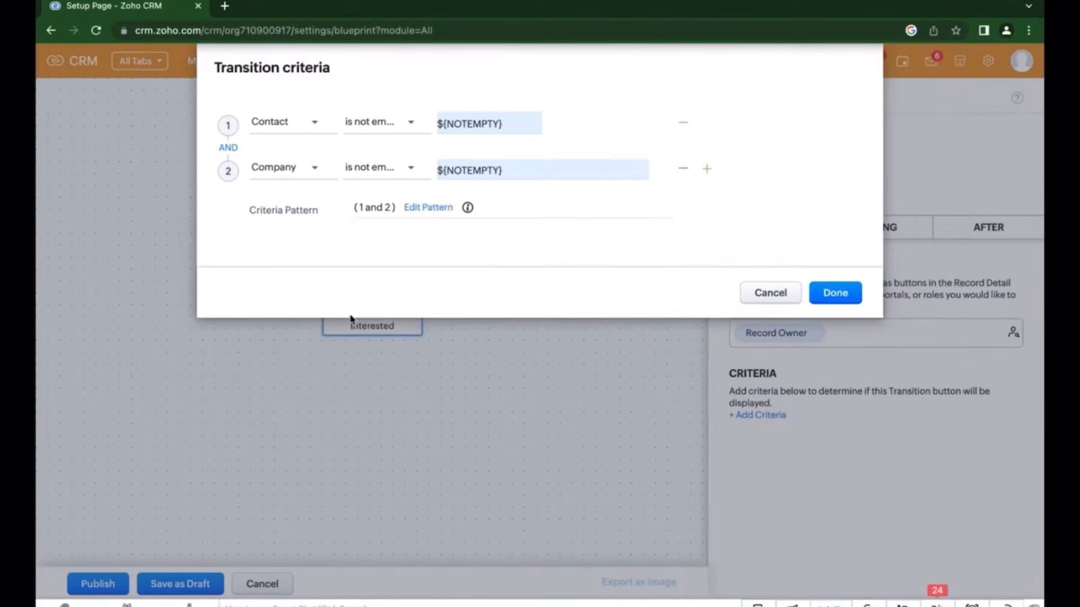
left_click(230, 149)
left_click(819, 300)
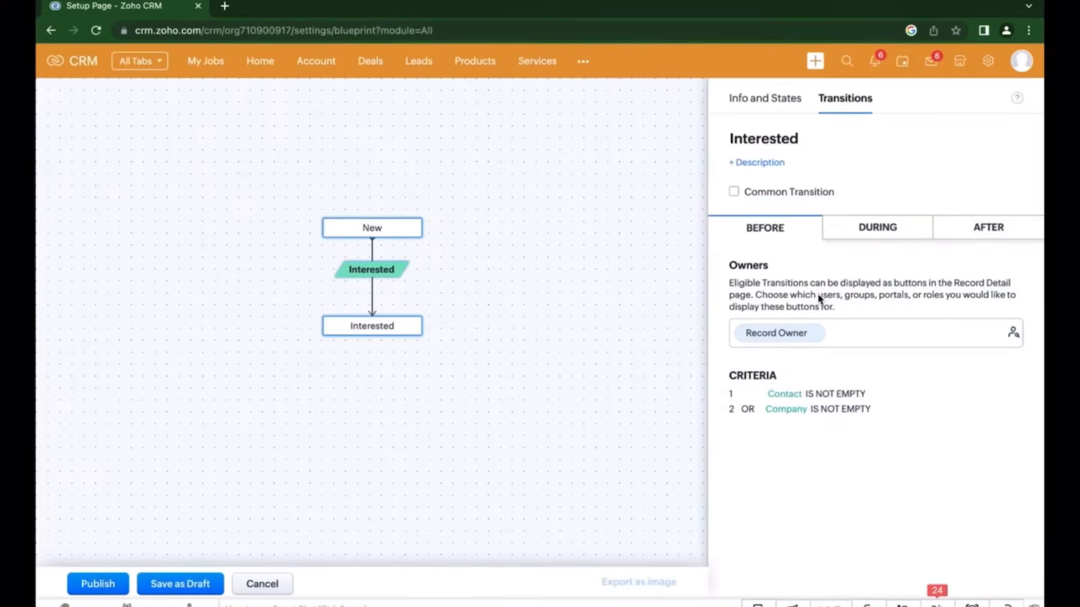
Make notes mandatory during the Interested transition.
left_click(877, 234)
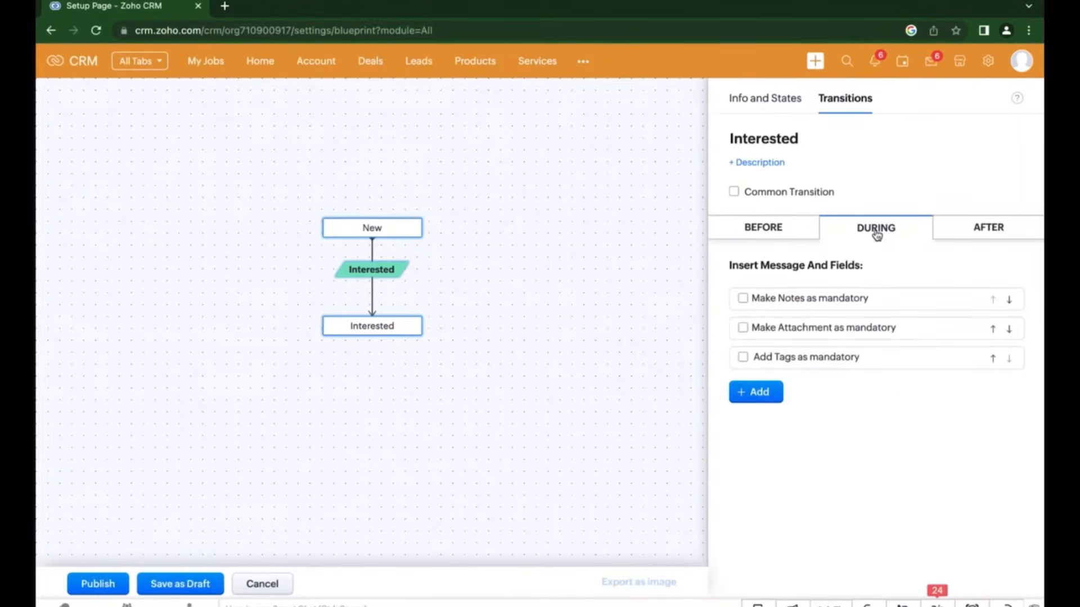
left_click(743, 300)
Add an after-transition task with the subject Email, due on the transition trigger date plus 2 business days.
left_click(955, 234)
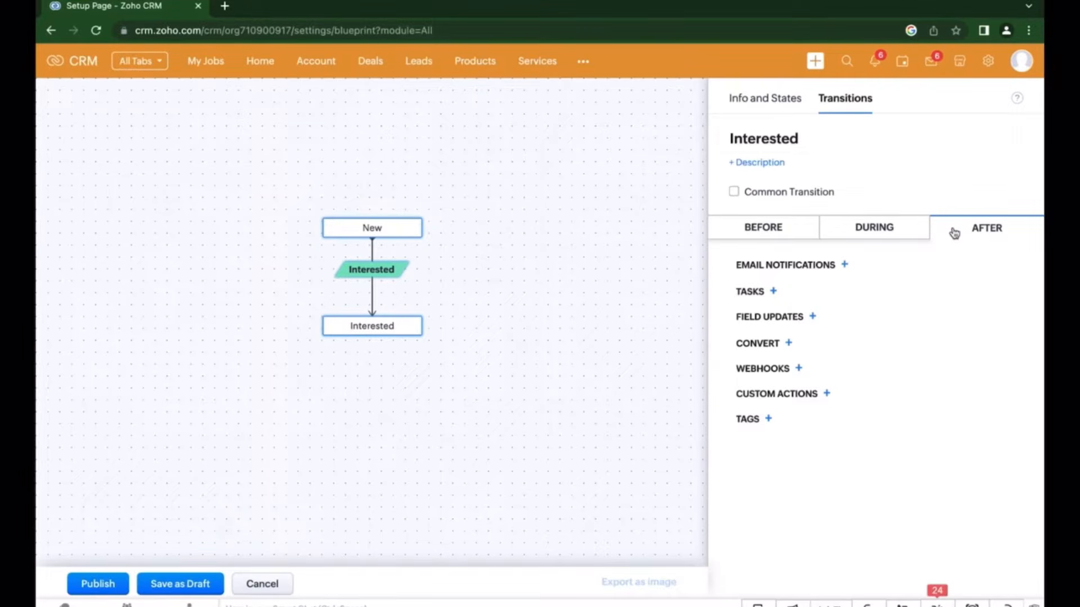
left_click(774, 291)
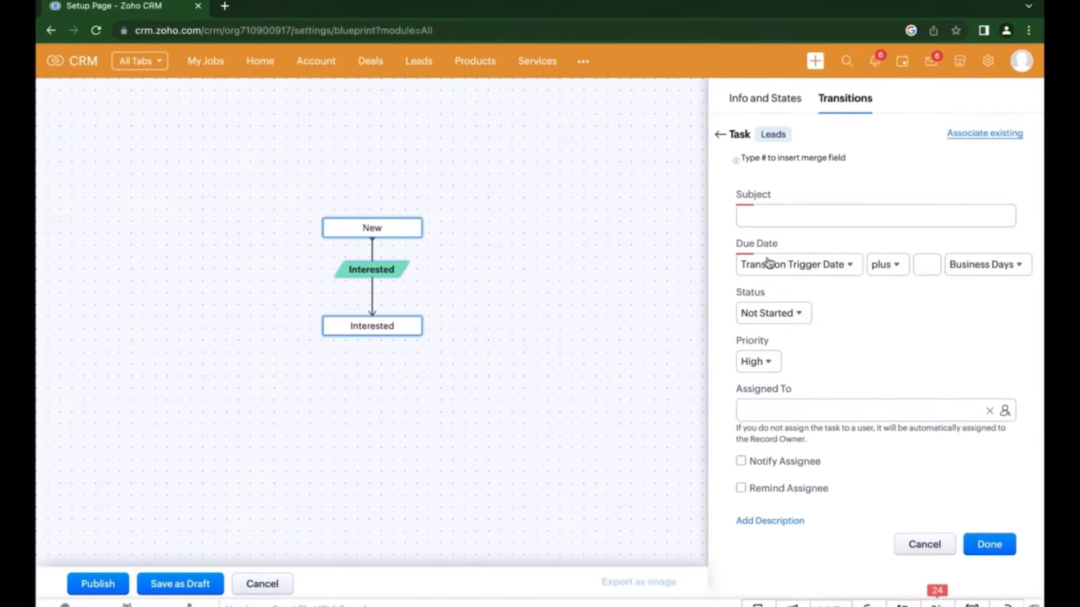
left_click(758, 217)
left_click(757, 244)
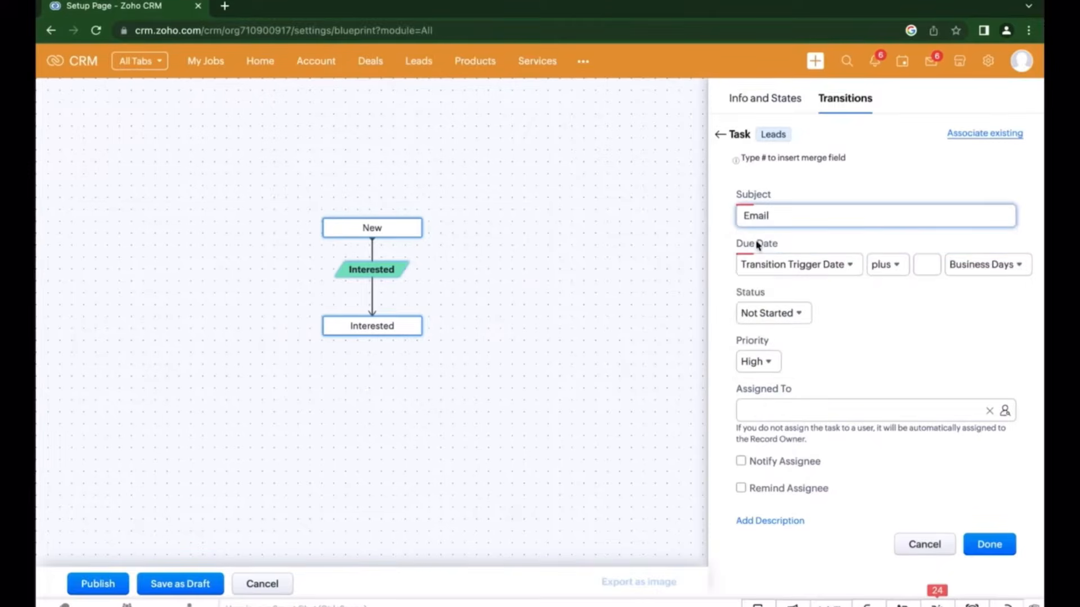
left_click(923, 265)
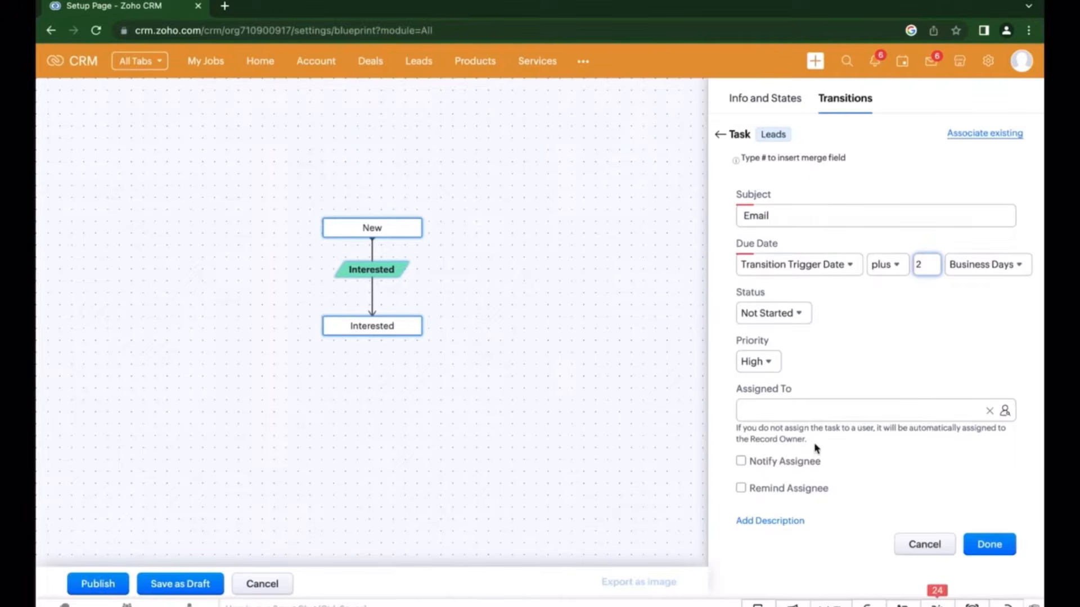
Assign the Email task to the Test User account and turn on the assignee notification.
left_click(781, 415)
left_click(642, 171)
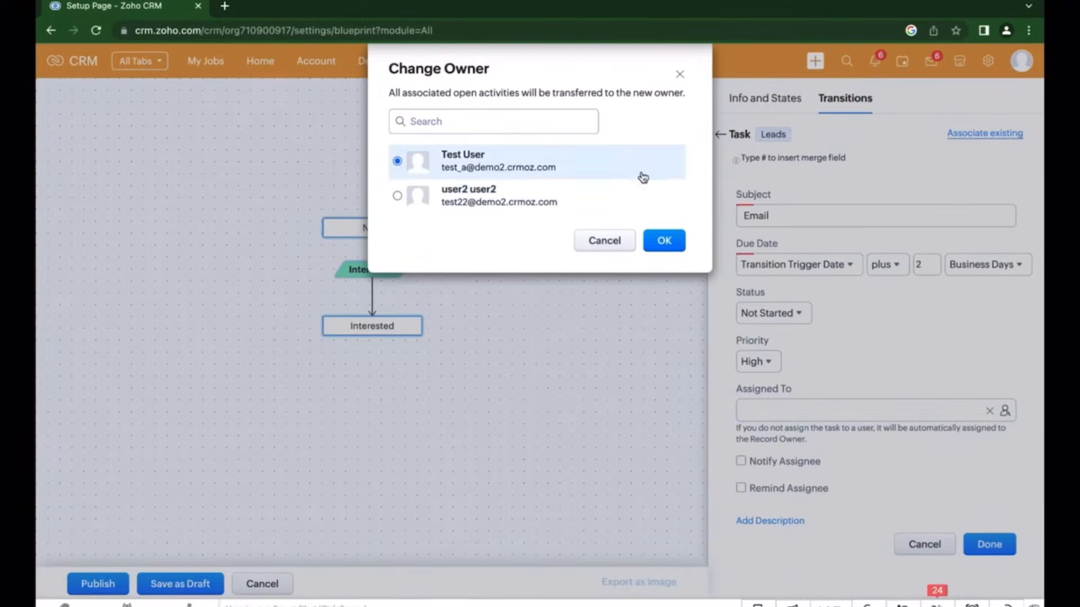
left_click(662, 241)
left_click(740, 461)
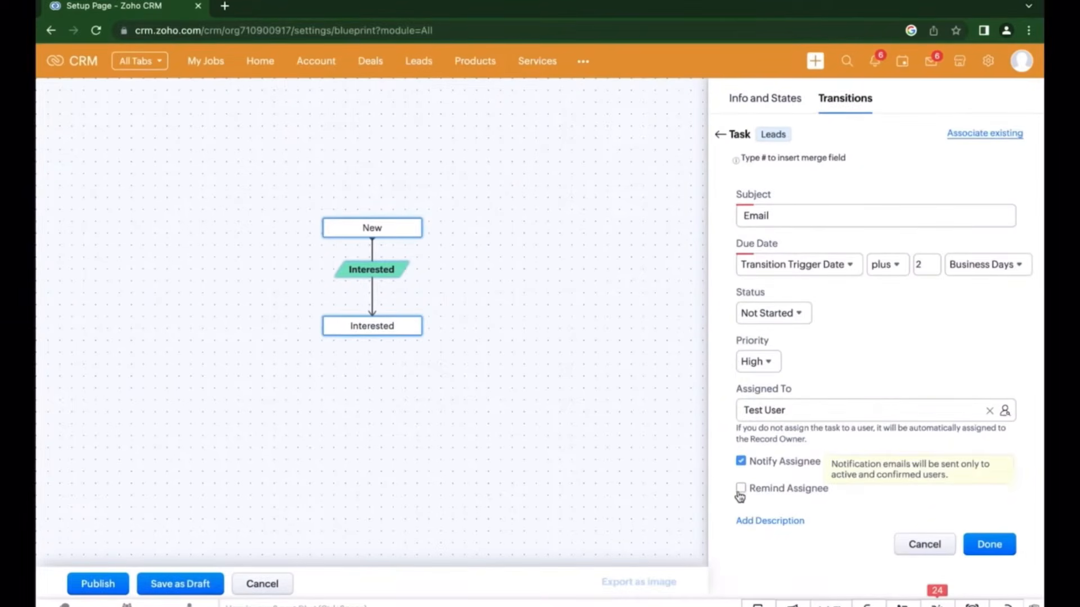
Remind the assignee on the same day as the due date at 01:00 PM with alert mode Both, and complete the task.
left_click(740, 489)
scroll(741, 540, "down", 1)
left_click(917, 479)
left_click(918, 559)
left_click(829, 517)
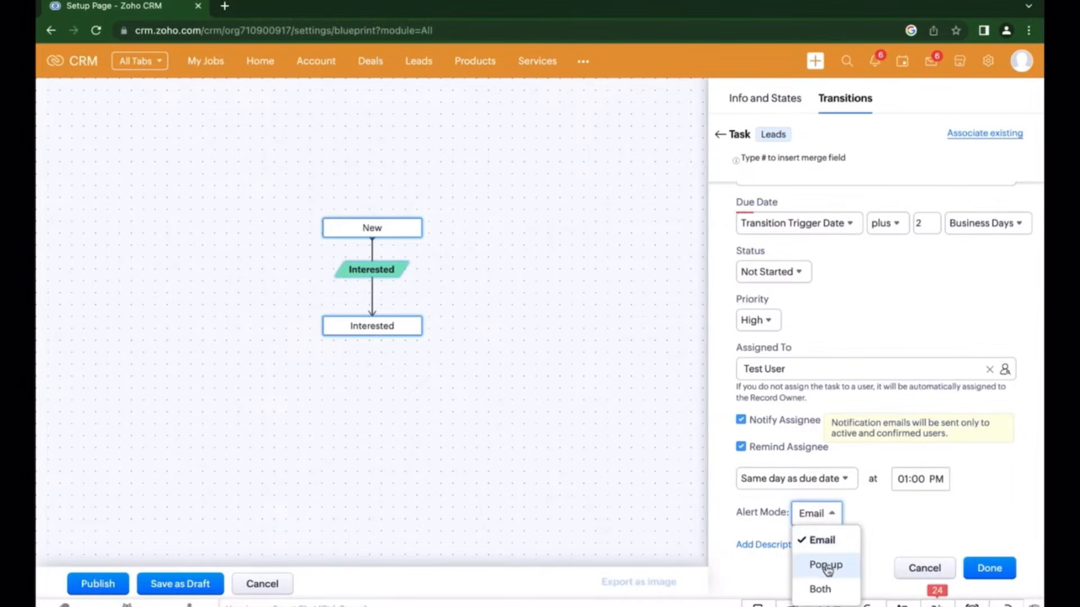
left_click(825, 590)
left_click(966, 573)
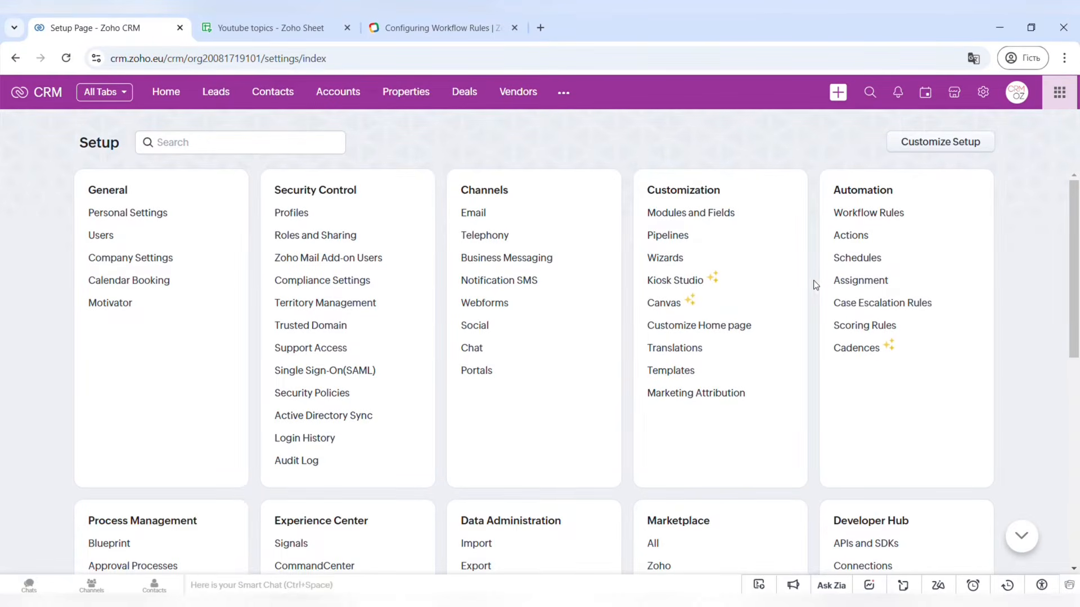
Create an assignment rule named Test1 for the Leads module.
left_click(859, 284)
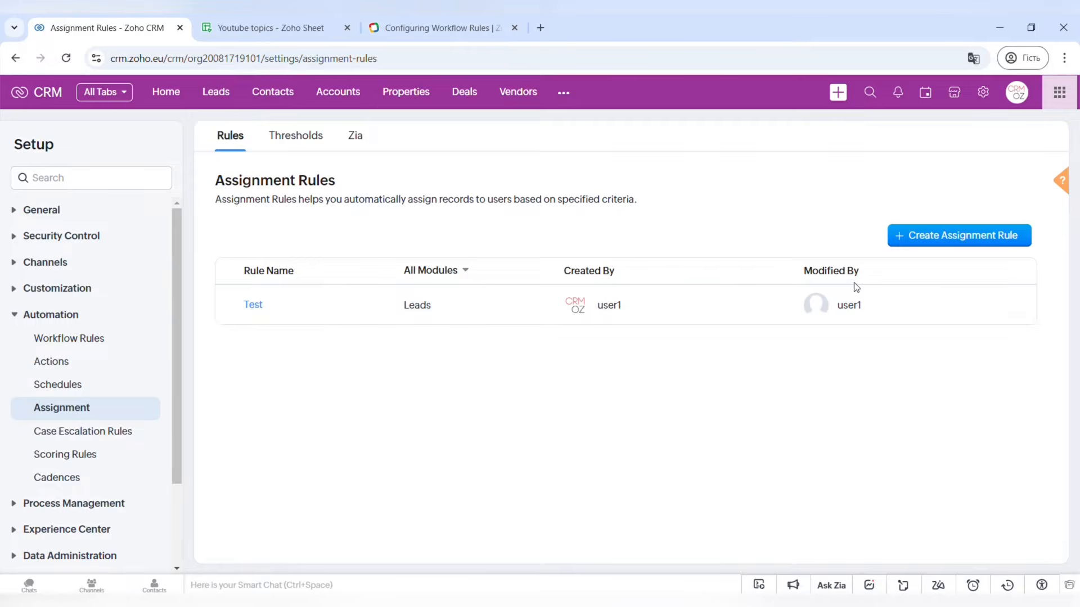
left_click(932, 243)
left_click(523, 162)
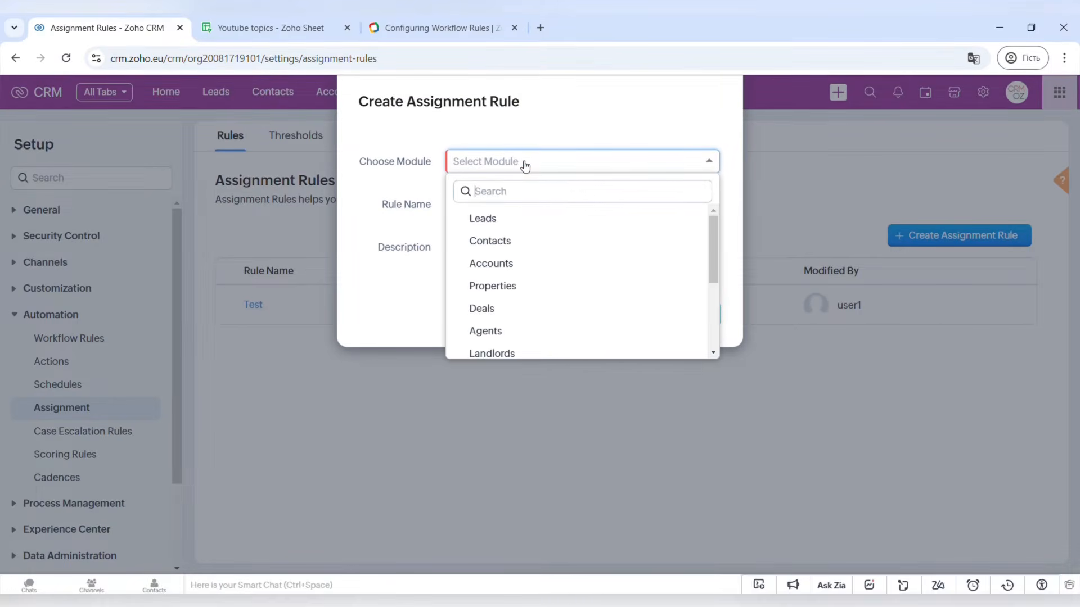
left_click(534, 225)
left_click(506, 206)
type("R")
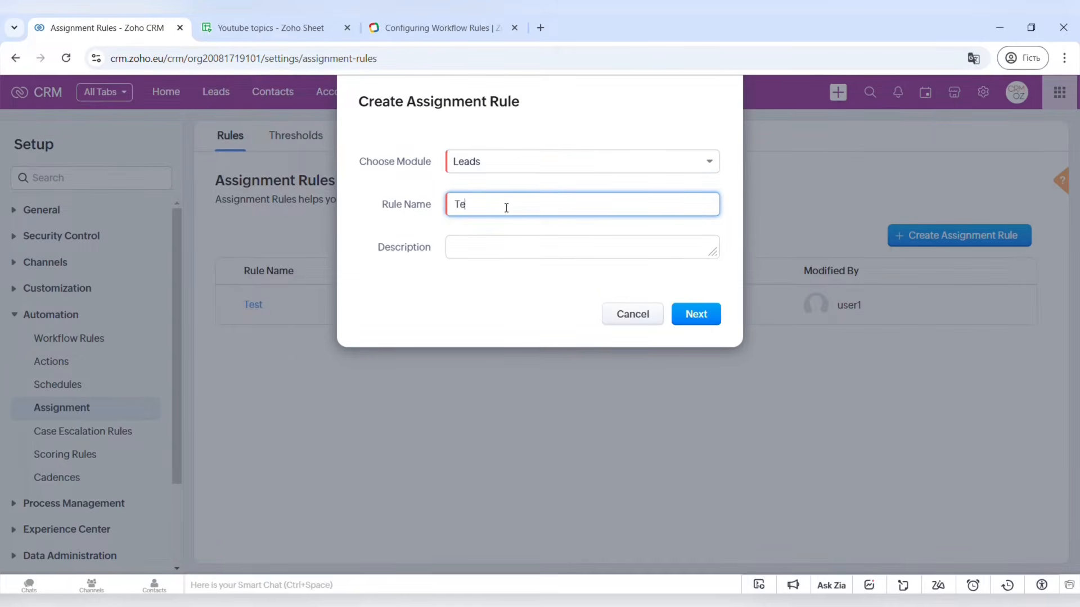
type("est`")
key("BackSpace")
type("1")
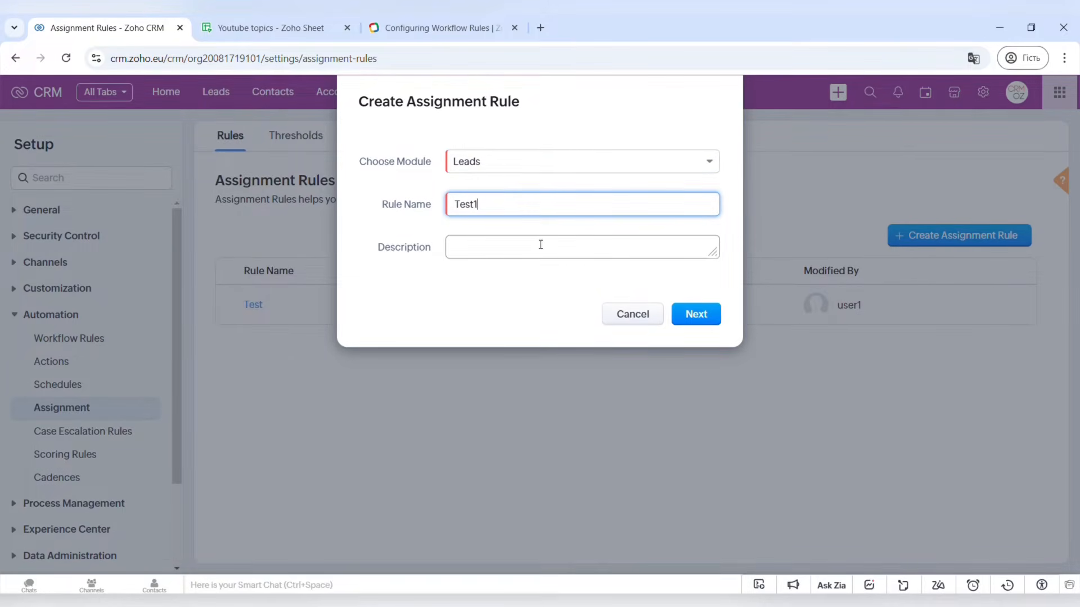
left_click(683, 313)
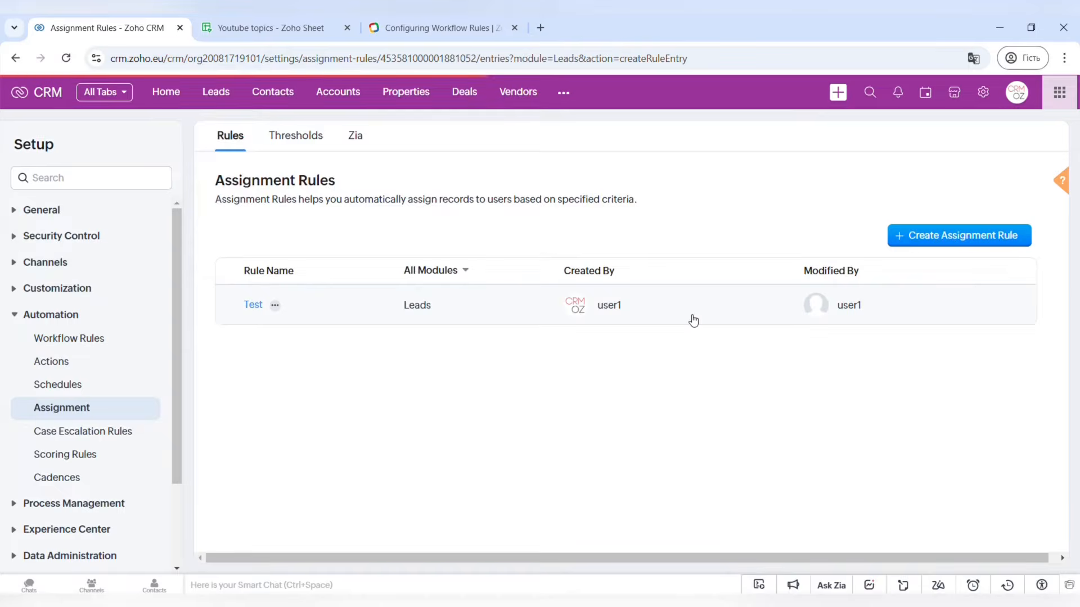
Try limiting the rule entry to leads matching a Budget condition and return to applying it to all records.
left_click_drag(214, 257, 285, 257)
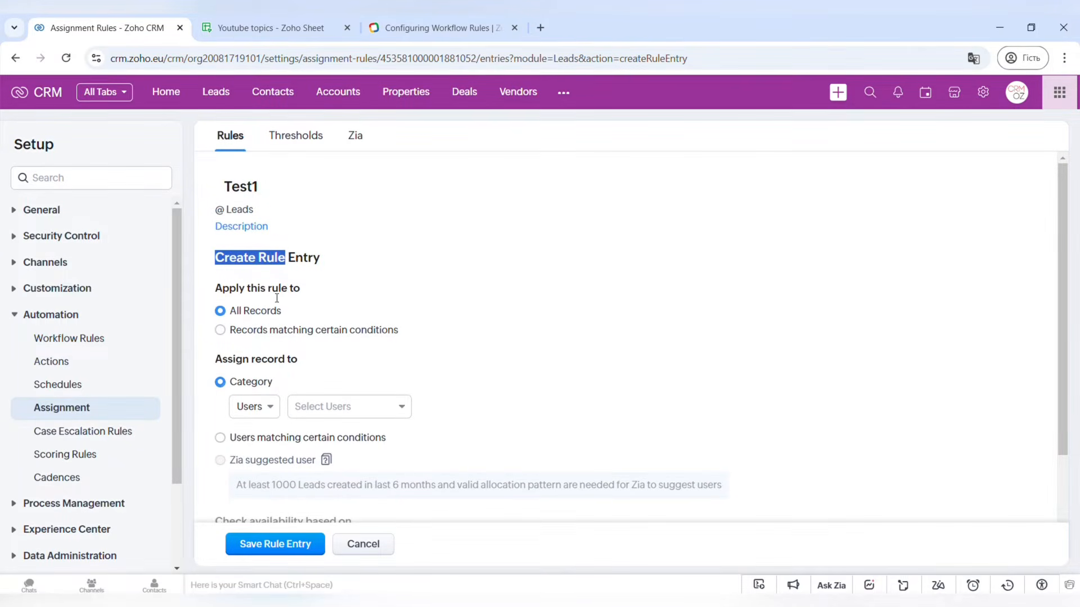
left_click(236, 327)
left_click(299, 371)
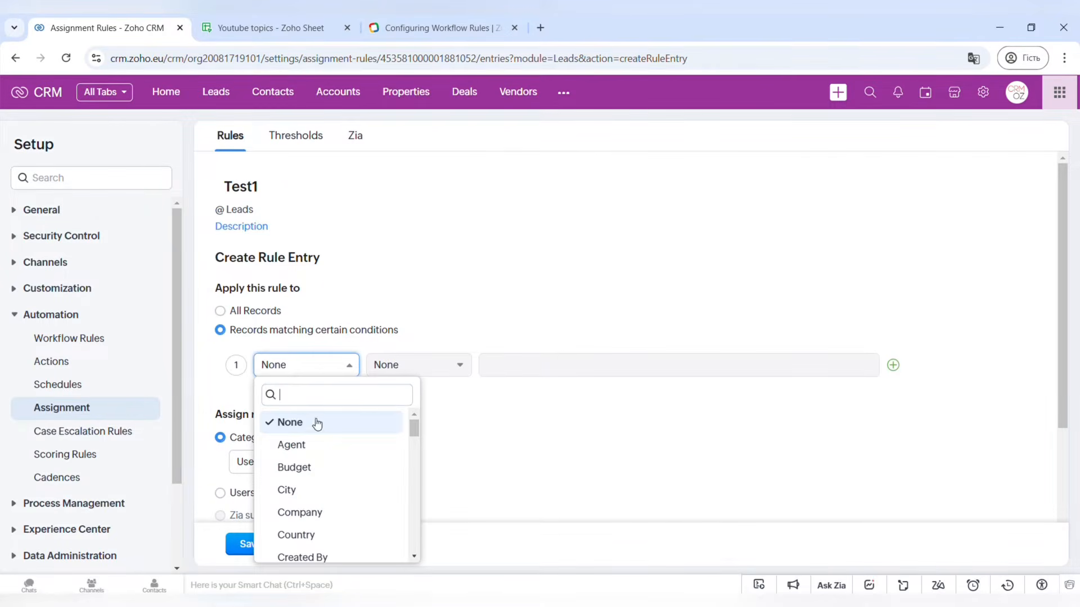
scroll(328, 493, "down", 8)
scroll(329, 495, "up", 8)
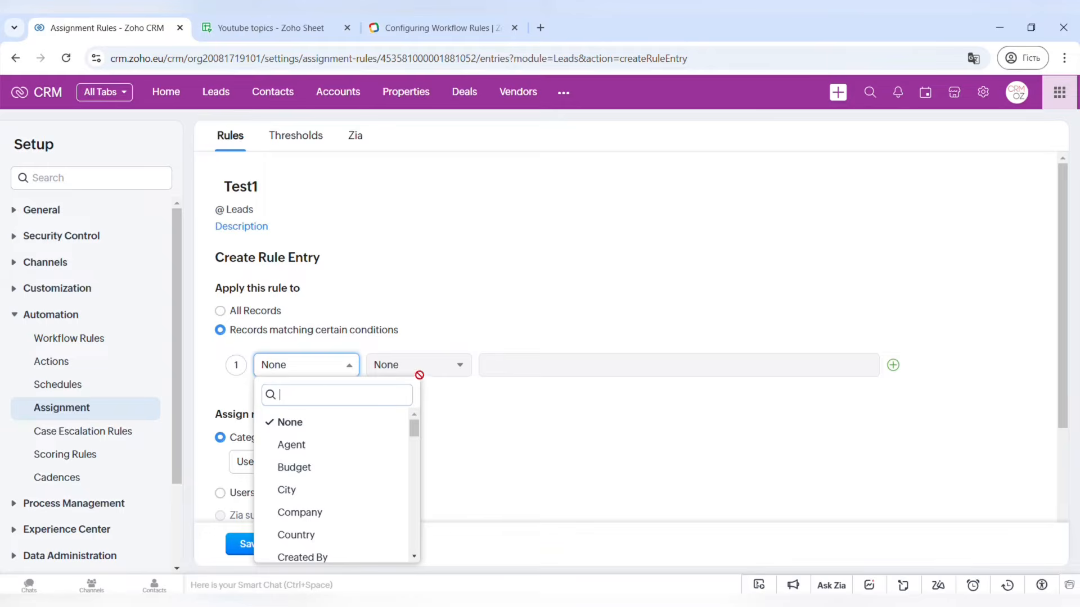
left_click(332, 469)
left_click(531, 366)
left_click(531, 366)
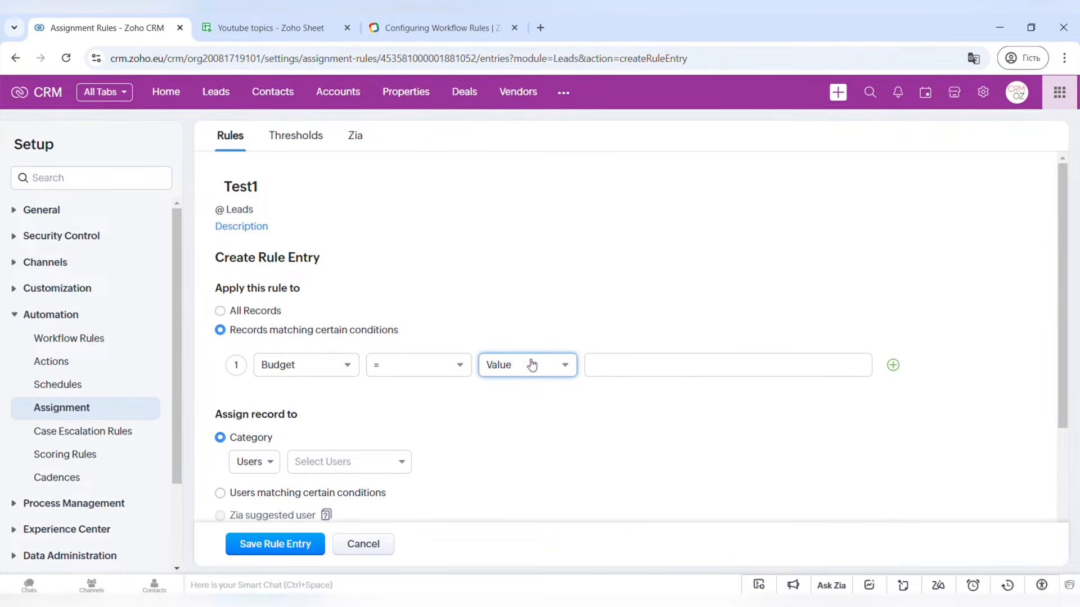
left_click(248, 313)
Assign the records to users matching certain conditions and review the user fields available as criteria.
scroll(337, 395, "down", 2)
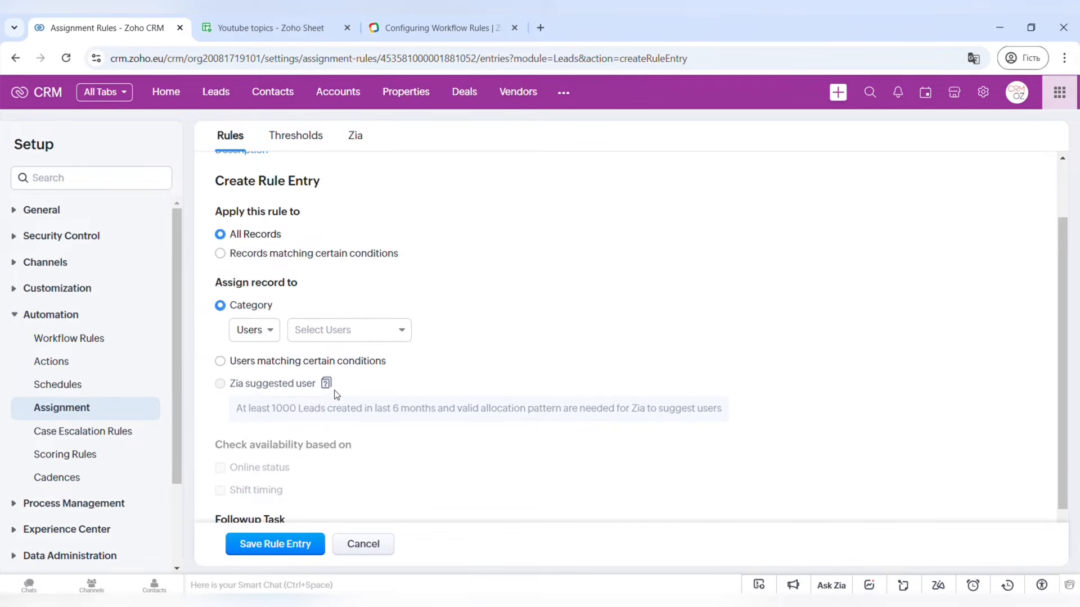
left_click(268, 335)
left_click(245, 356)
left_click(242, 363)
scroll(241, 363, "down", 1)
left_click(337, 307)
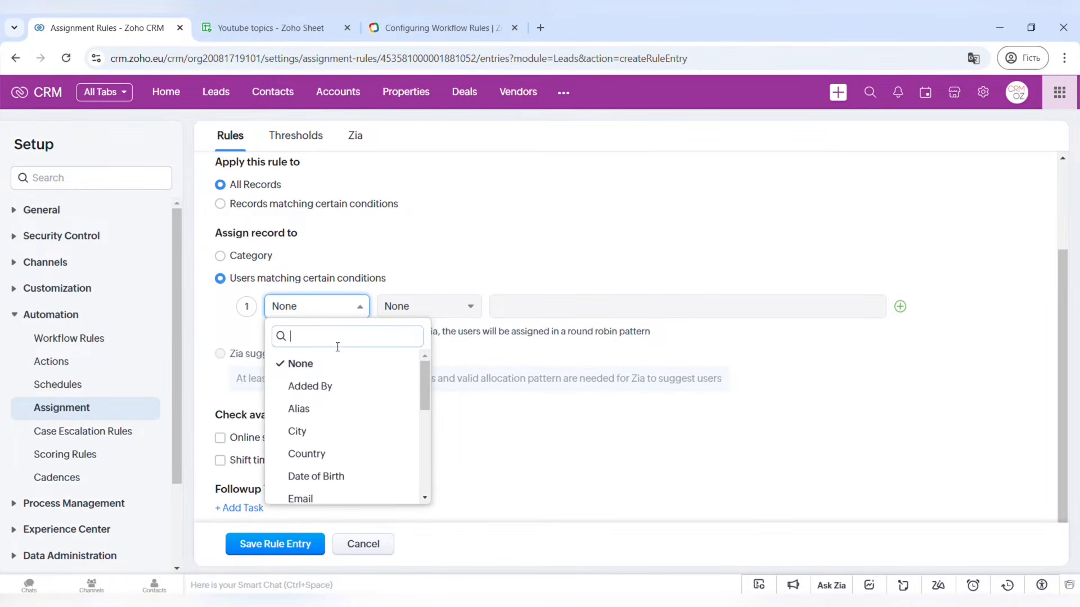
scroll(347, 405, "down", 5)
scroll(347, 405, "up", 5)
left_click(463, 287)
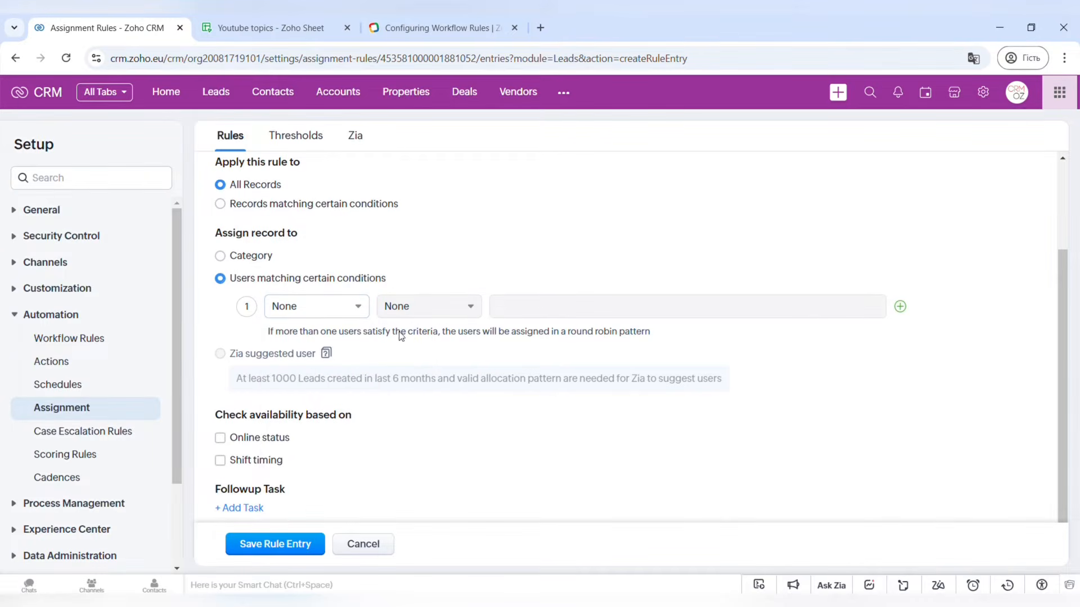
Examine the availability checks and the existing tasks that can be assigned as a follow-up for the rule entry.
scroll(383, 353, "up", 1)
left_click_drag(355, 388, 213, 394)
left_click(372, 419)
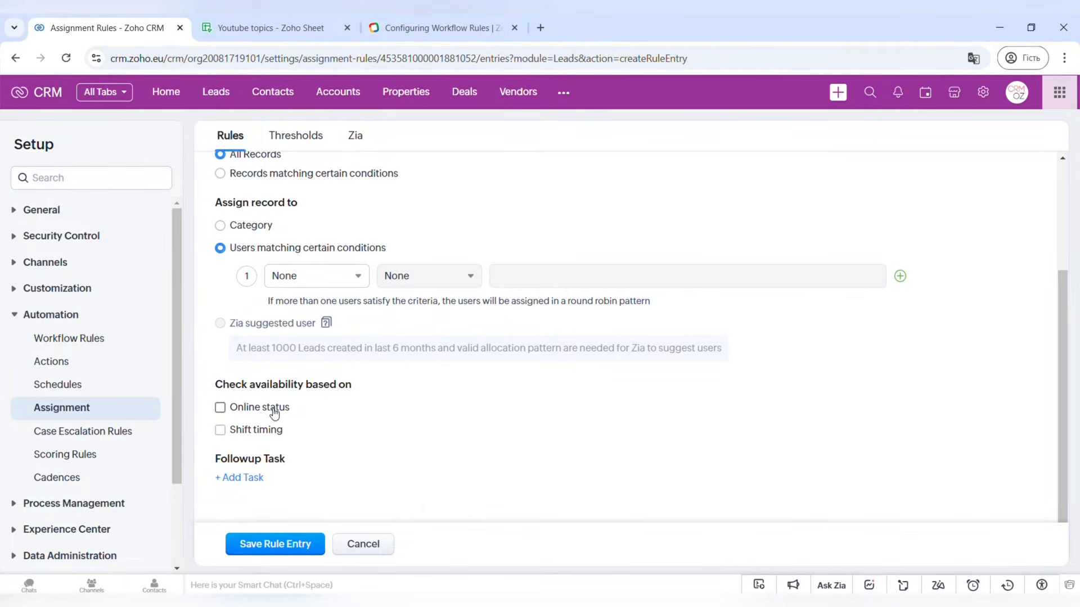
left_click(257, 479)
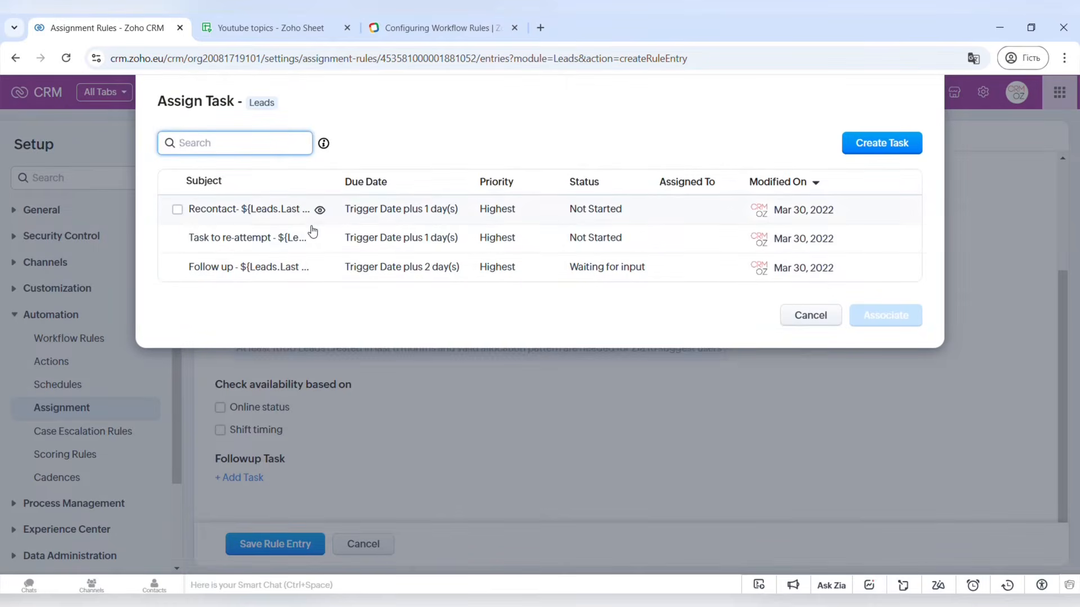
left_click(811, 316)
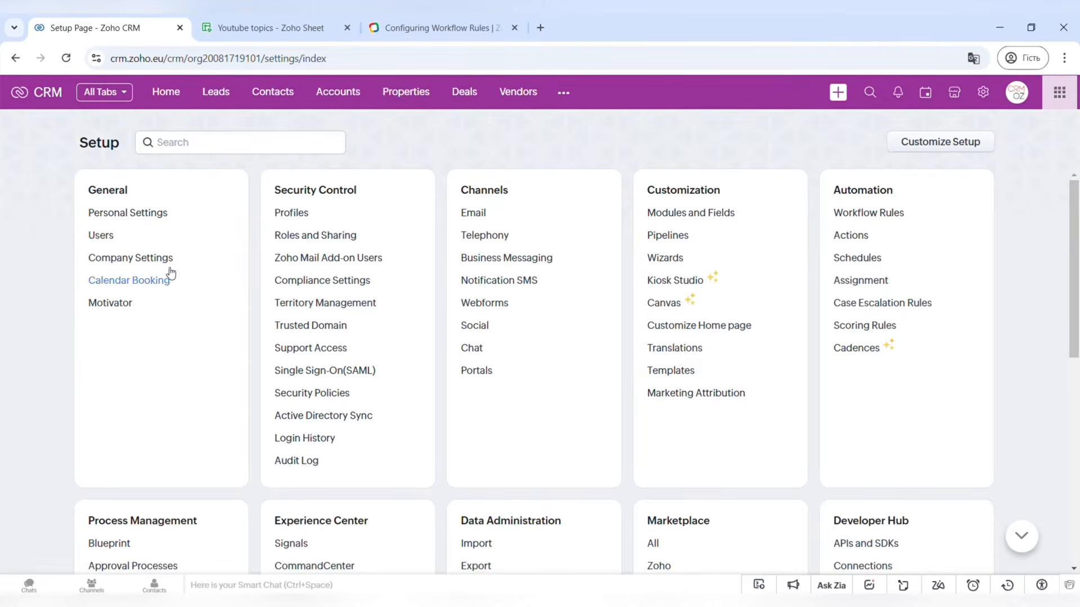
Search the CRM setup for "flow" and open Actions by Zoho Flow.
left_click(286, 145)
type("flow")
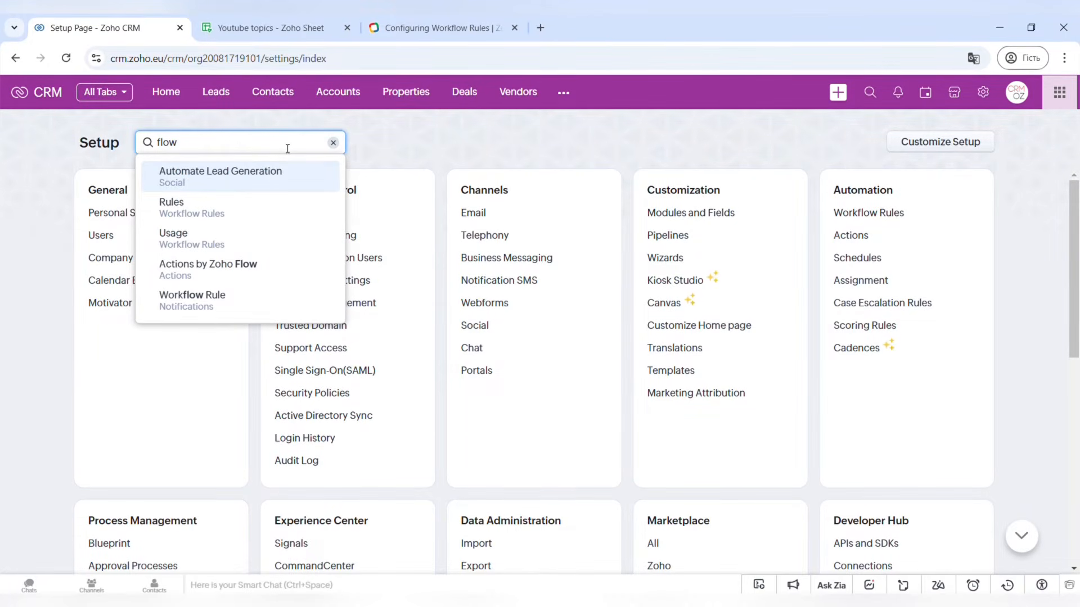
left_click(256, 266)
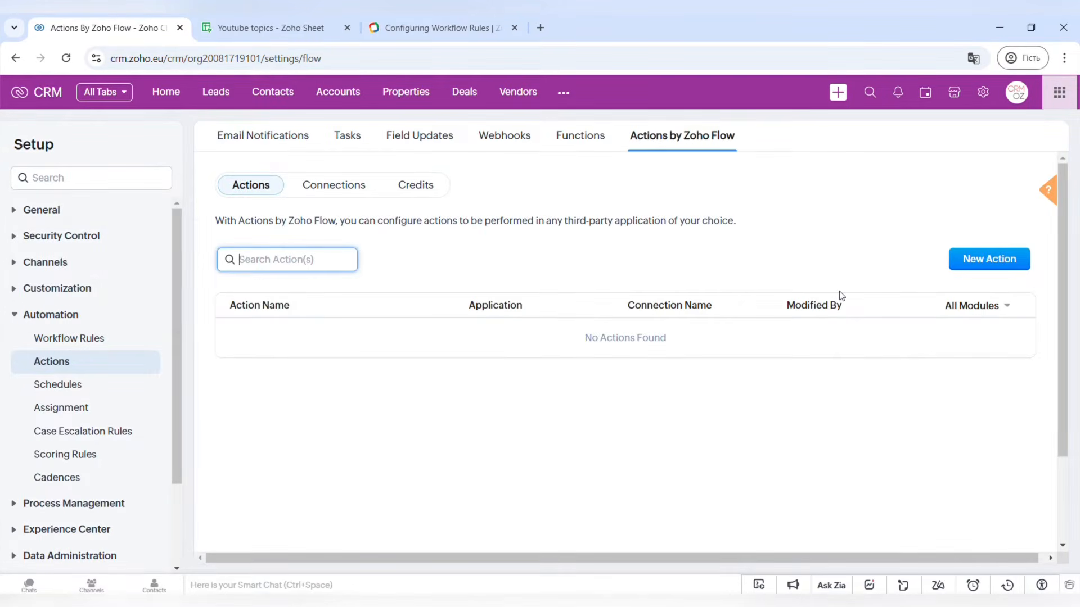
Start a new Zoho Flow action and choose Zoho Mail as its application.
left_click(964, 262)
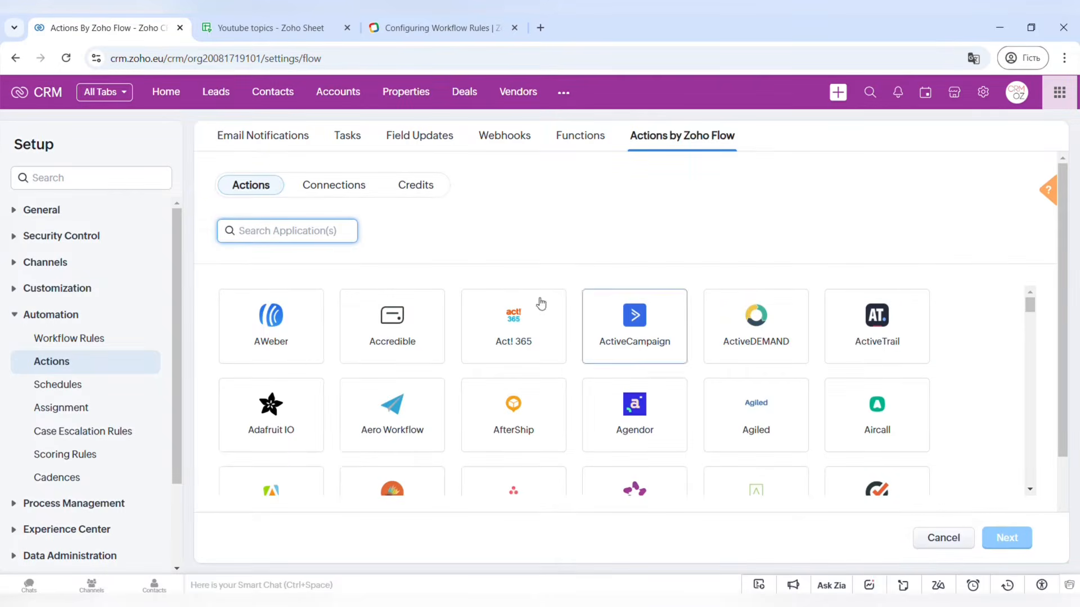
scroll(456, 293, "down", 20)
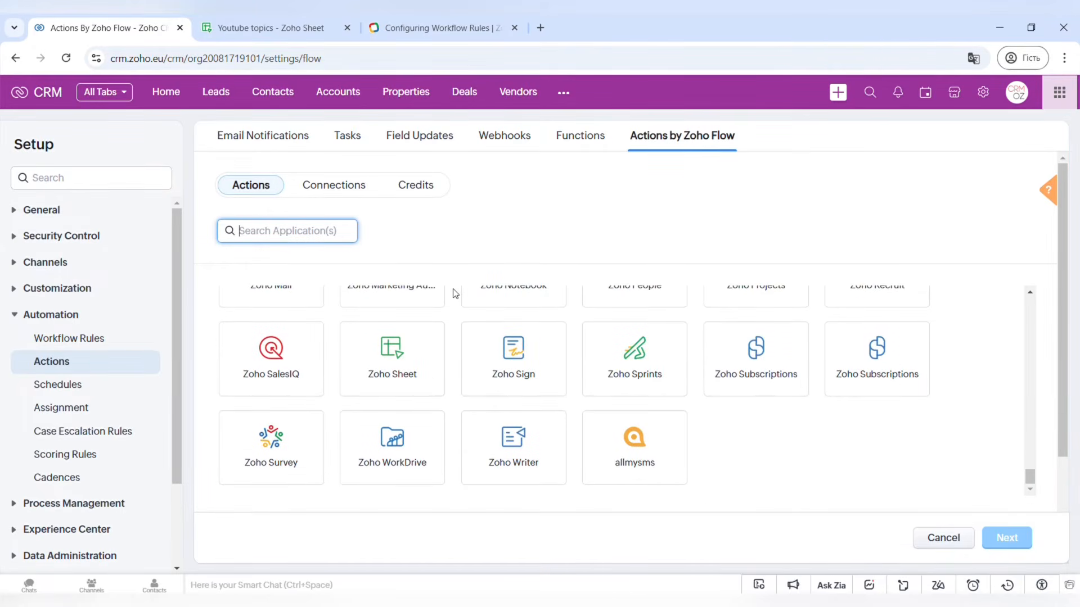
scroll(314, 444, "up", 2)
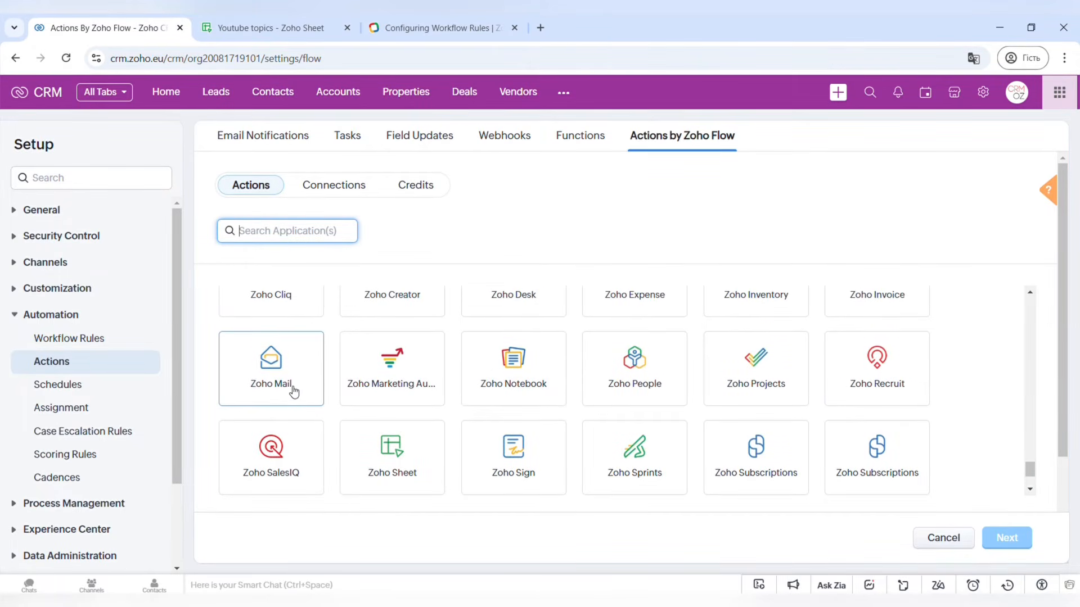
left_click(297, 397)
scroll(850, 419, "down", 5)
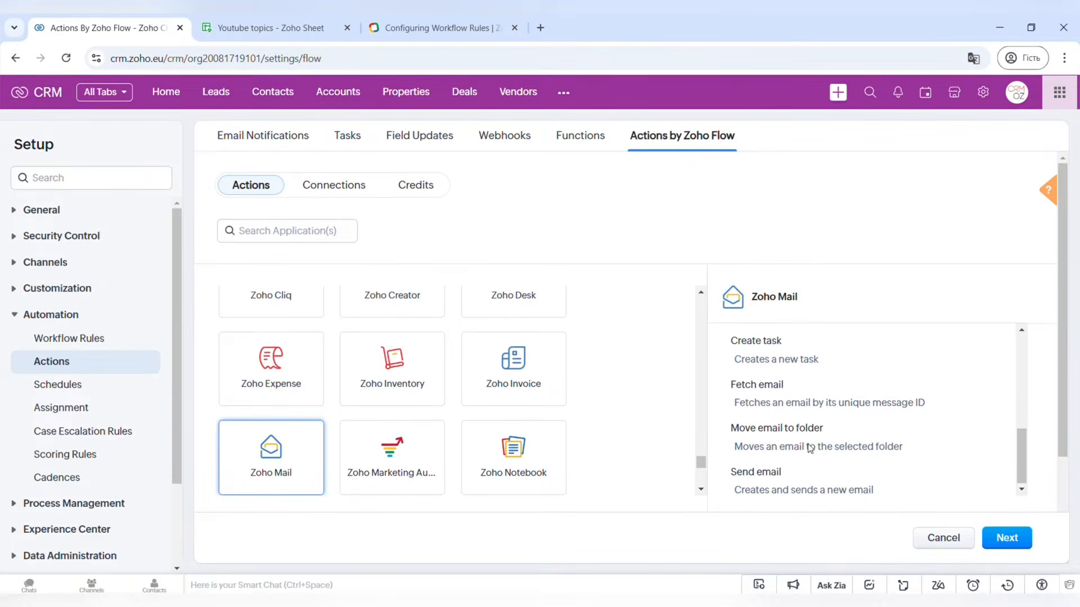
left_click_drag(737, 482, 795, 480)
left_click(1019, 530)
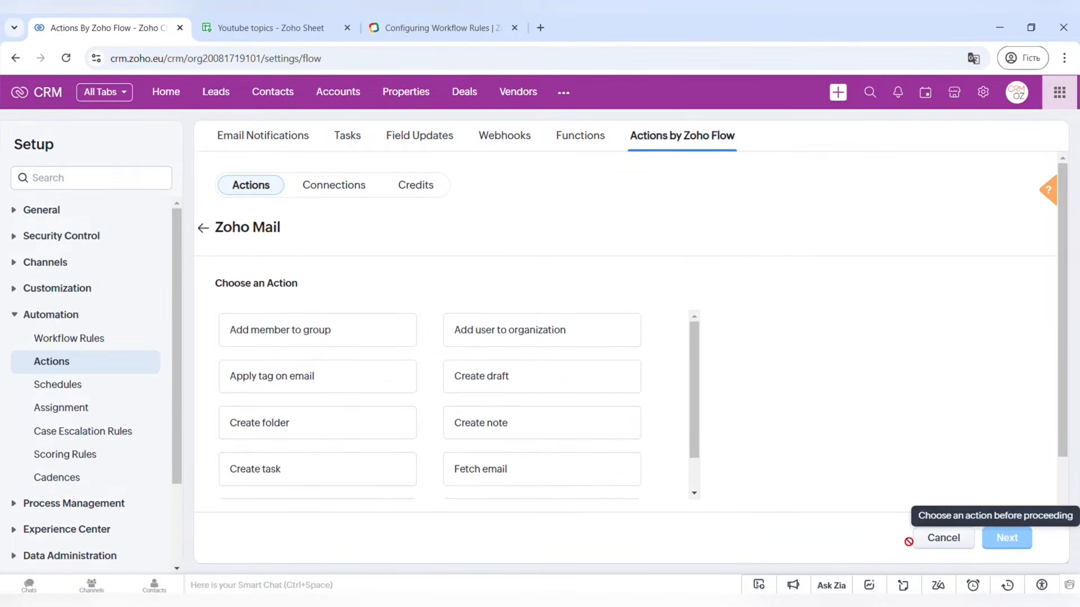
Choose Send email as the Zoho Mail action and try the existing Test connection.
scroll(484, 366, "down", 1)
left_click(513, 475)
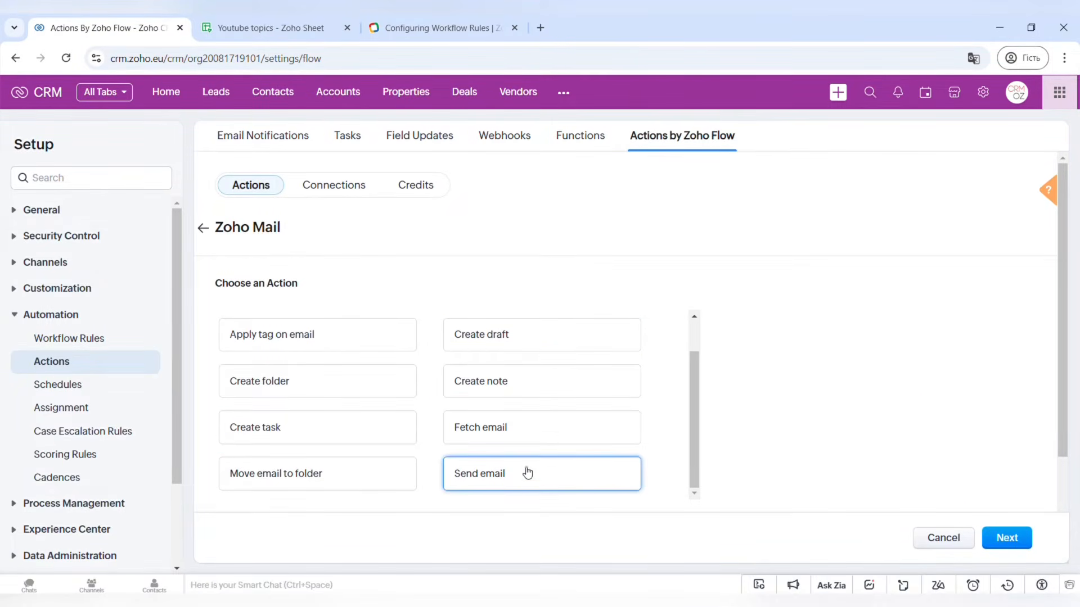
left_click(997, 541)
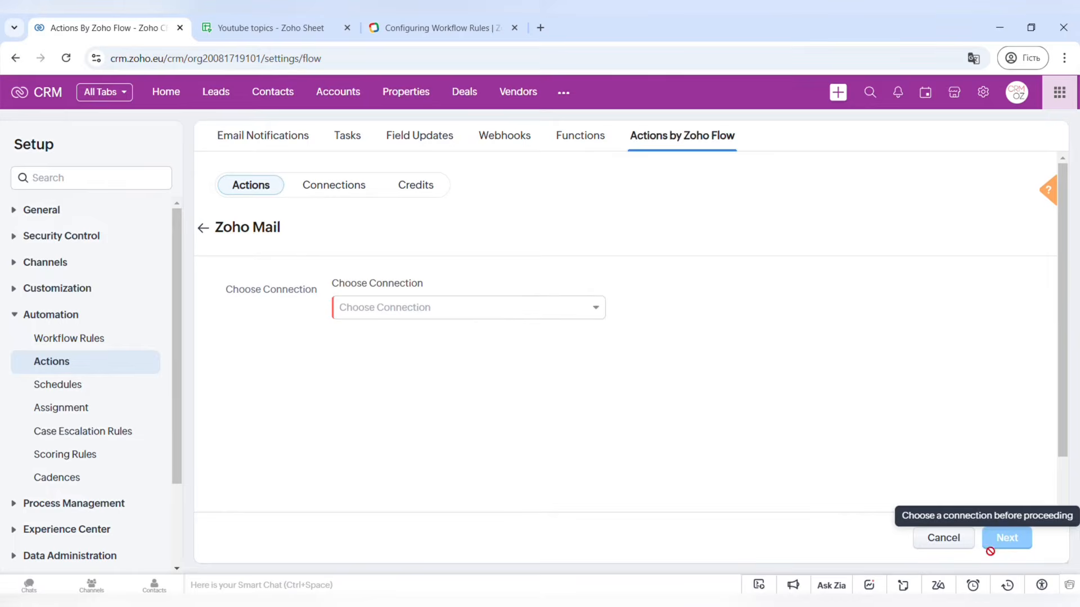
left_click(447, 315)
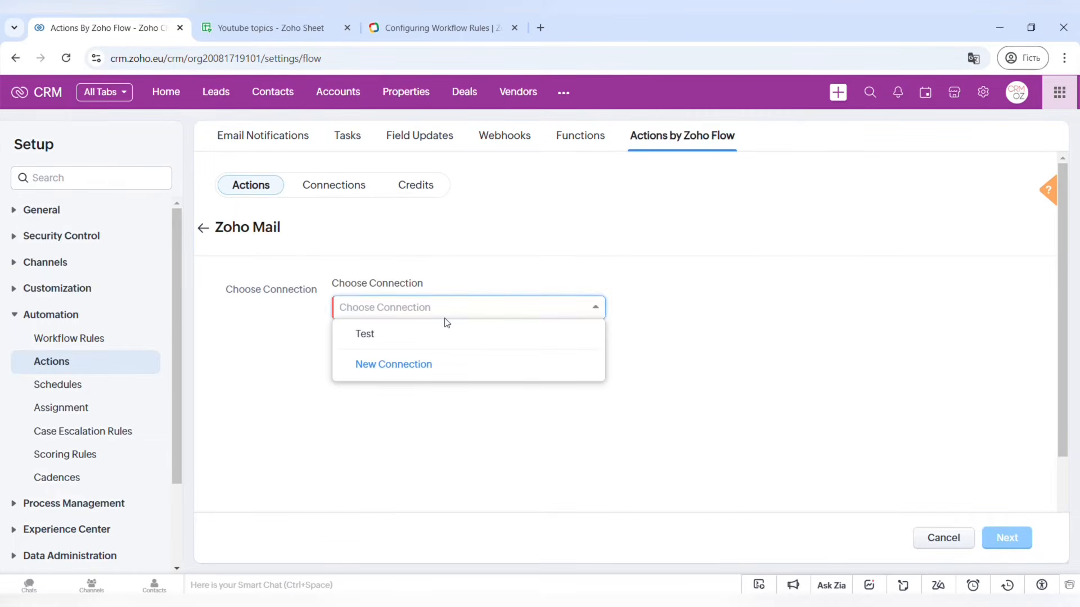
left_click(408, 341)
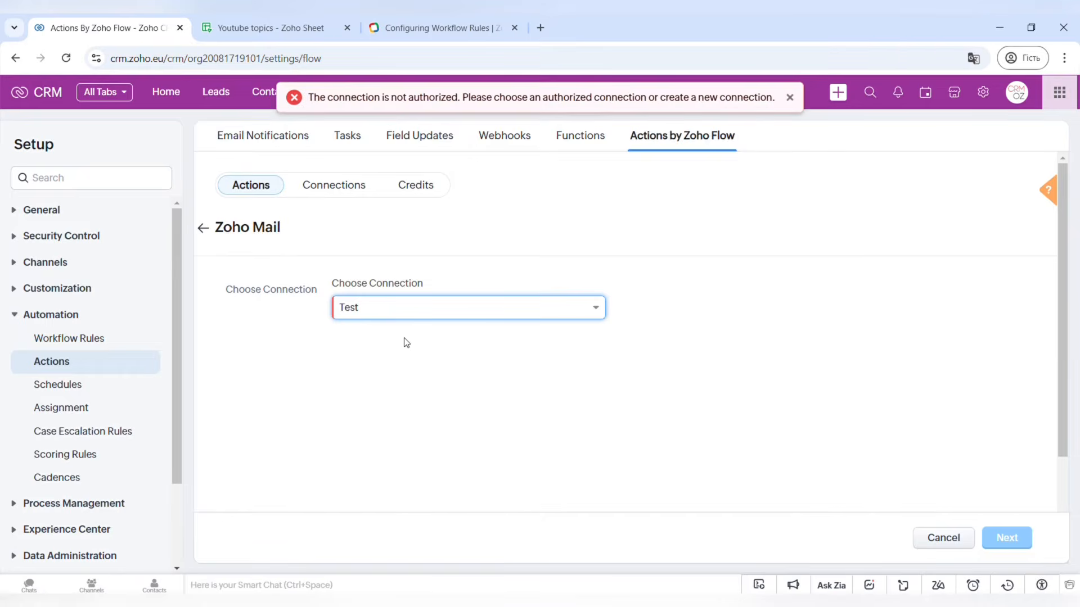
Create a new connection named Test1 for sending email and authorize Zoho Flow to access Zoho Mail.
left_click(450, 315)
left_click(423, 372)
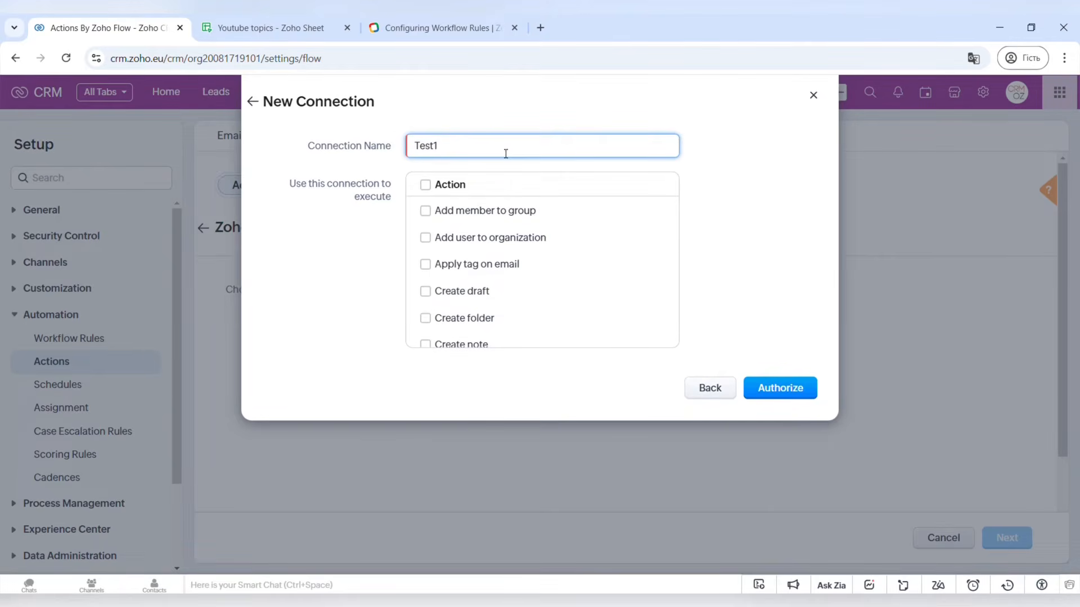
scroll(481, 231, "down", 3)
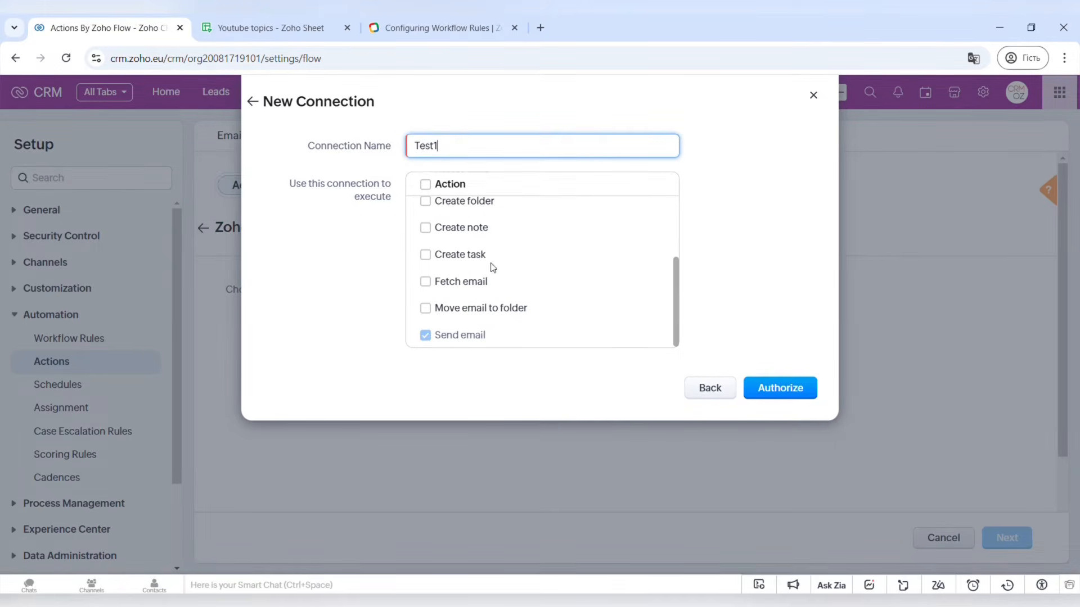
left_click(780, 388)
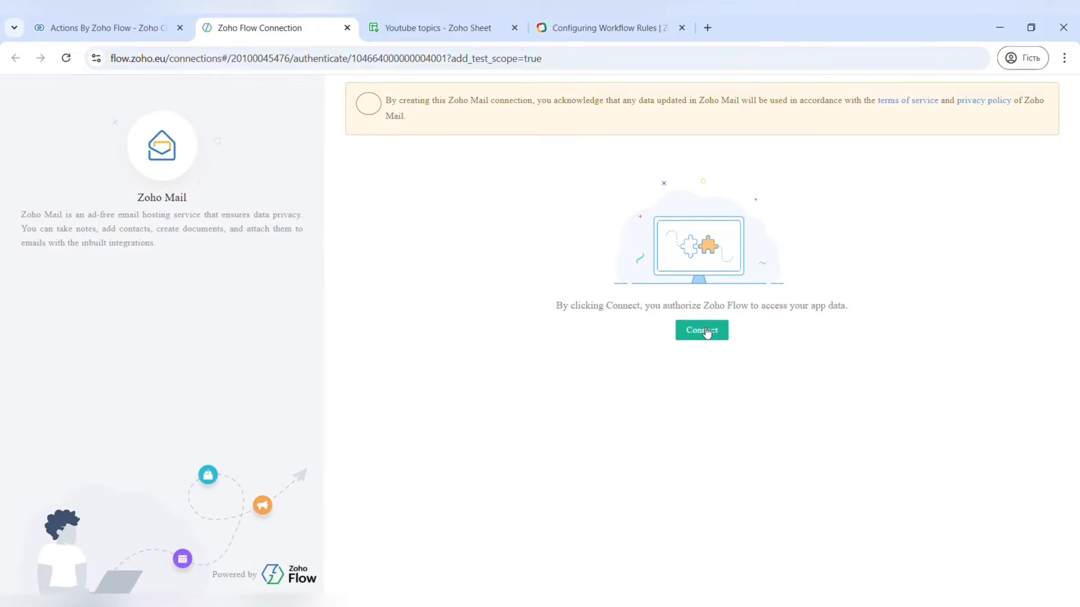
left_click(707, 332)
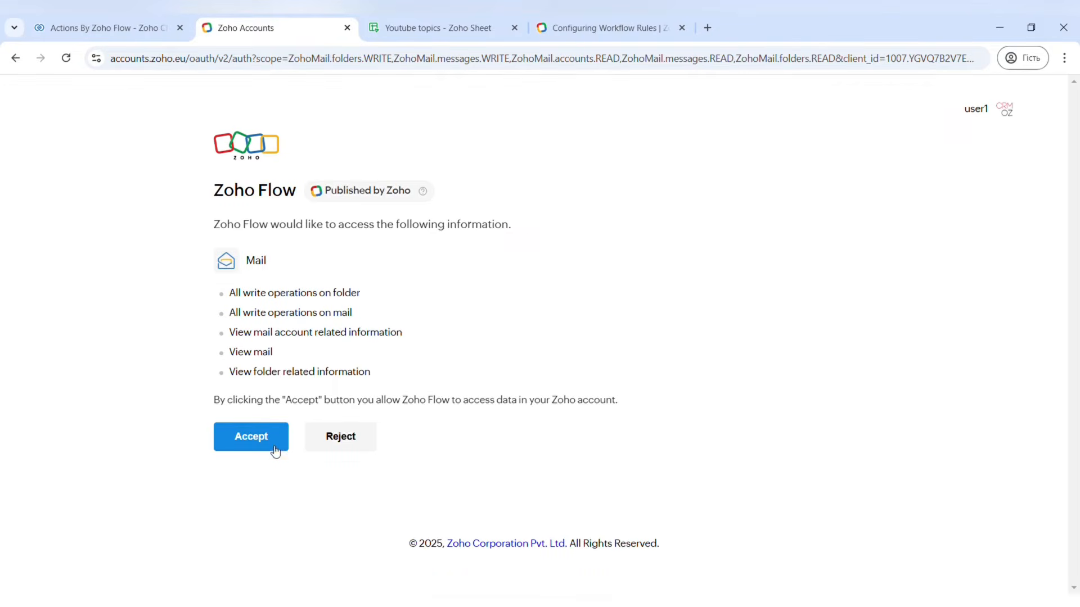
left_click(236, 441)
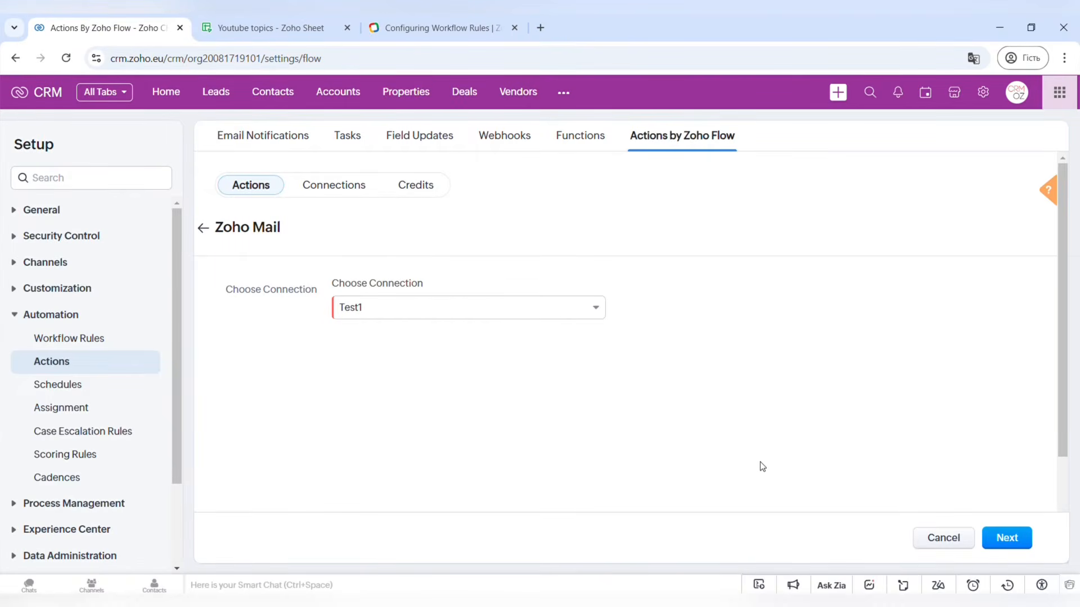
Continue with the Test1 connection, name the action "Send Emain", assign it to the Deals module and save it.
left_click(1020, 539)
left_click(384, 361)
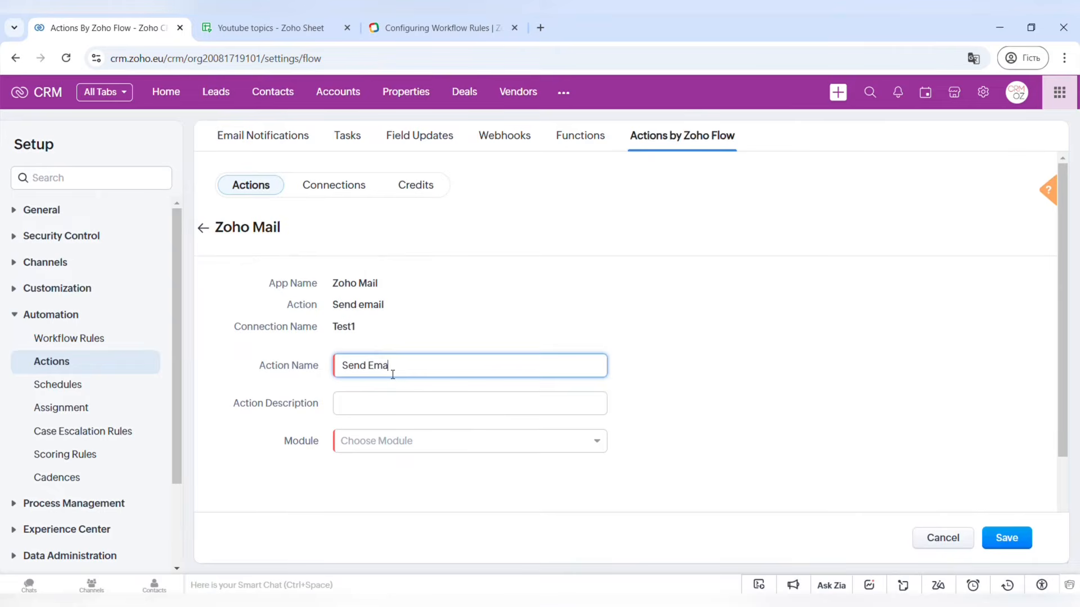
left_click(391, 394)
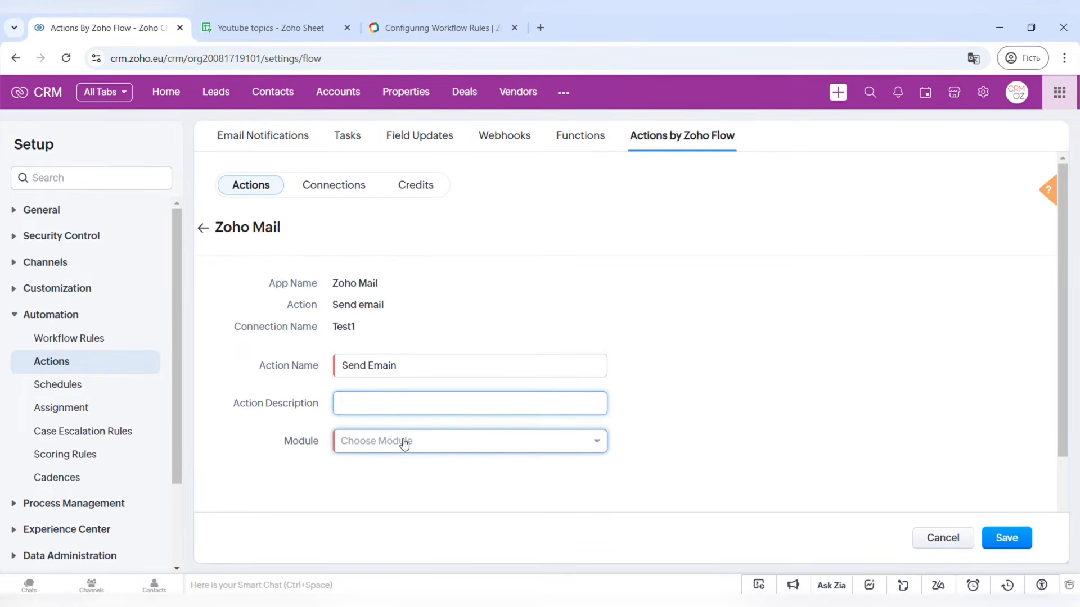
left_click(400, 442)
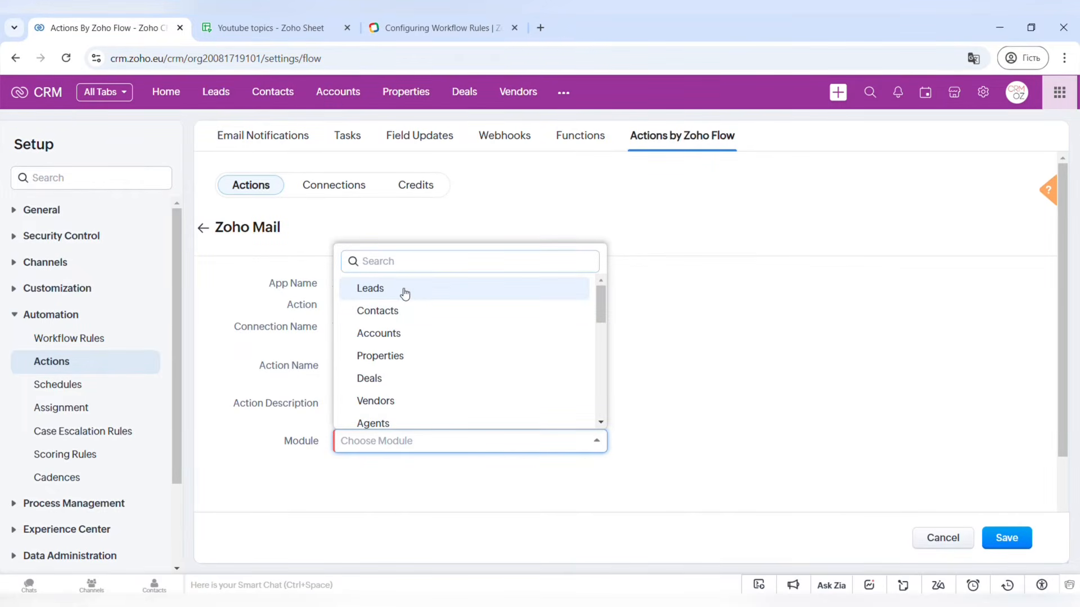
left_click(405, 383)
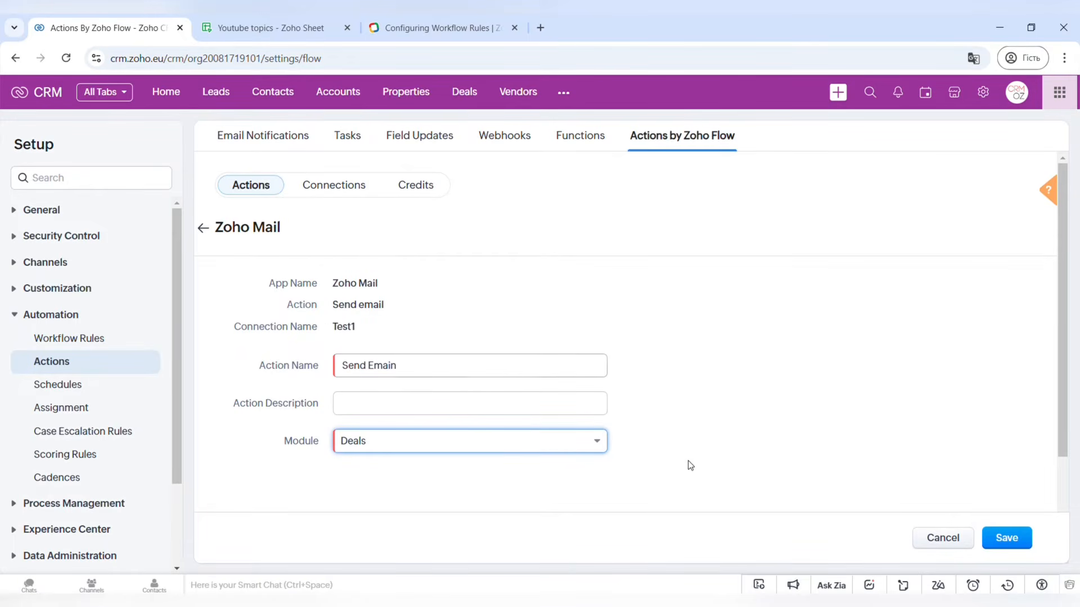
left_click(1000, 539)
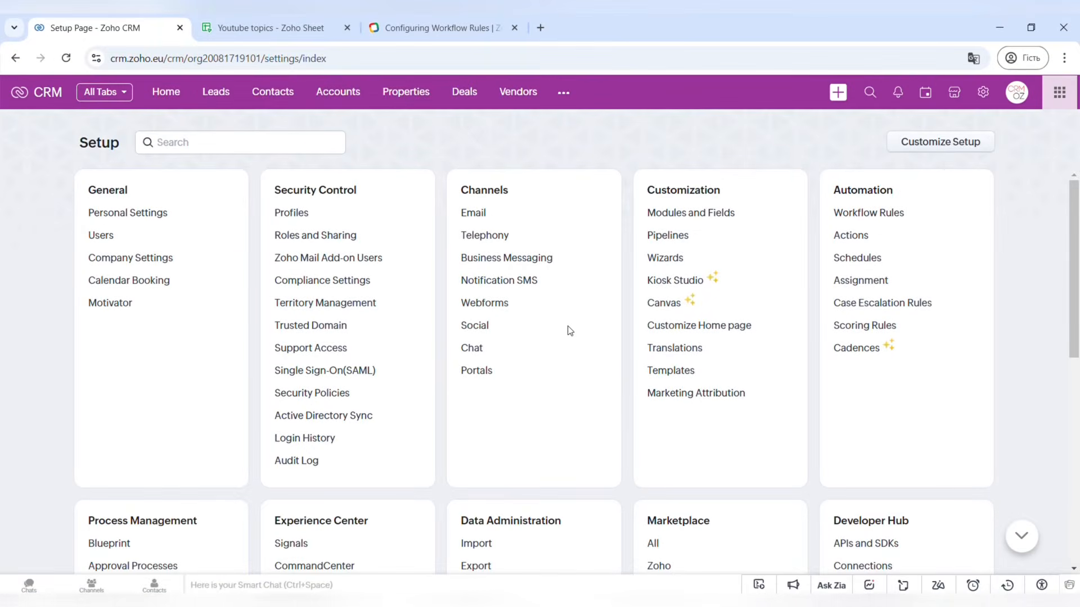
Search the CRM setup for "signals" and open the Signals settings.
left_click(214, 148)
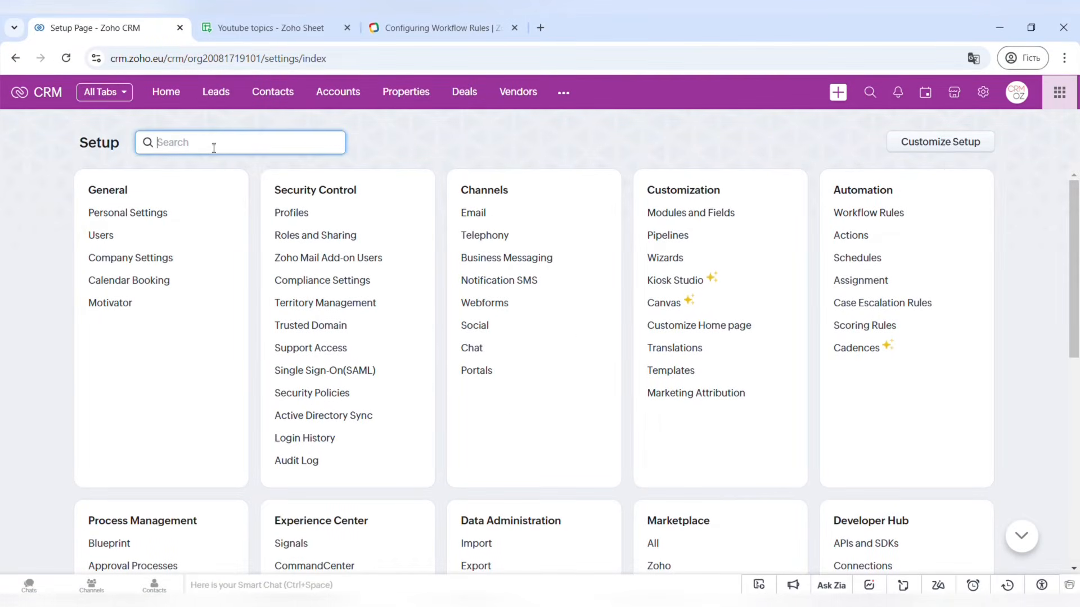
type("signals")
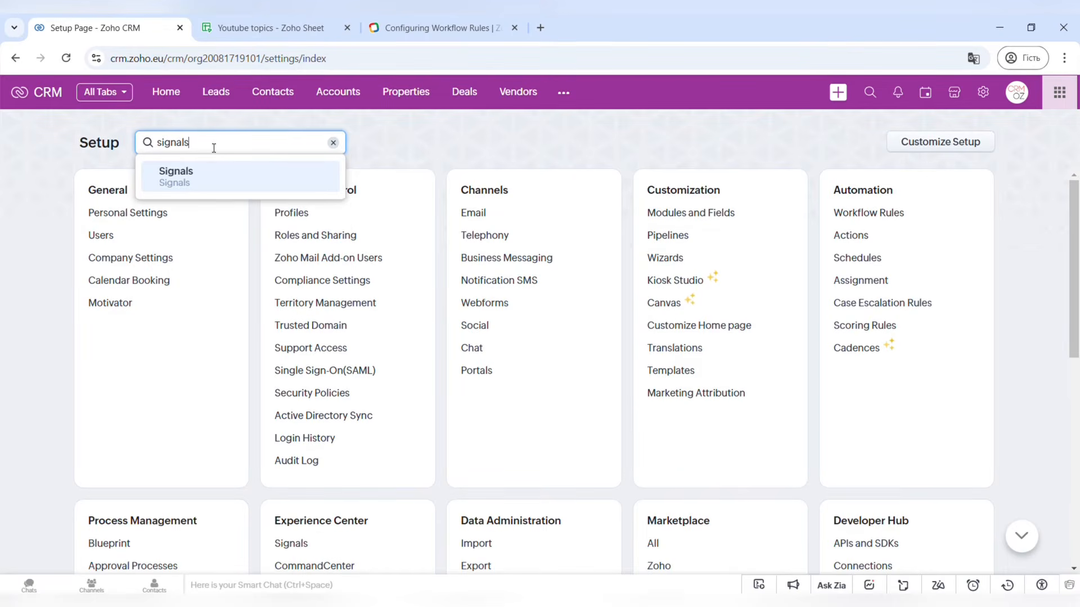
left_click(230, 190)
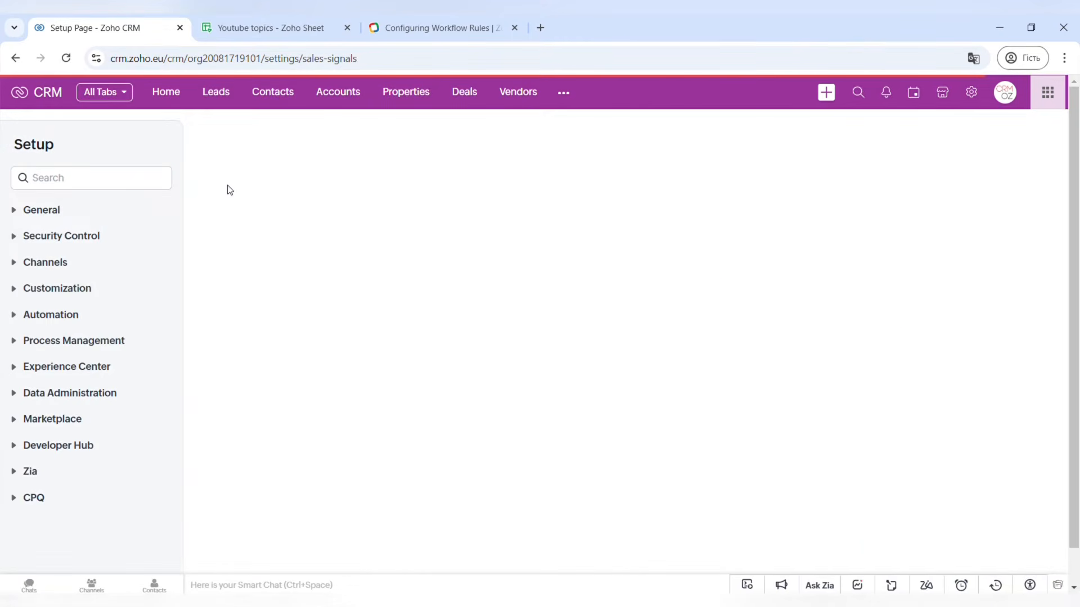
left_click_drag(209, 153, 365, 156)
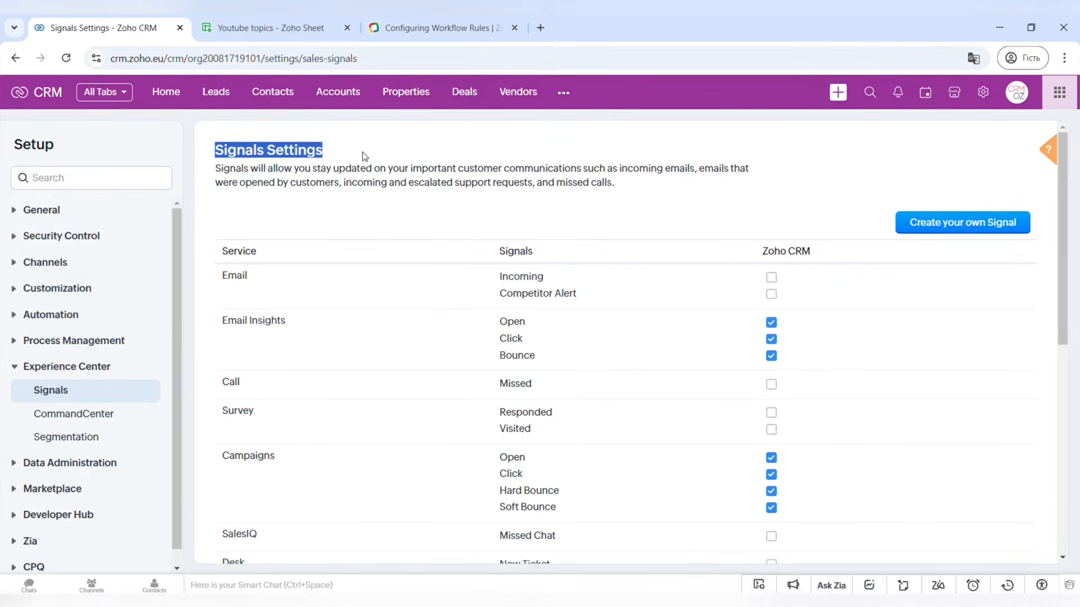
left_click(482, 201)
Try to enable the Missed call signal for Zoho CRM and dismiss the PhoneBridge integration dialog.
scroll(482, 200, "down", 1)
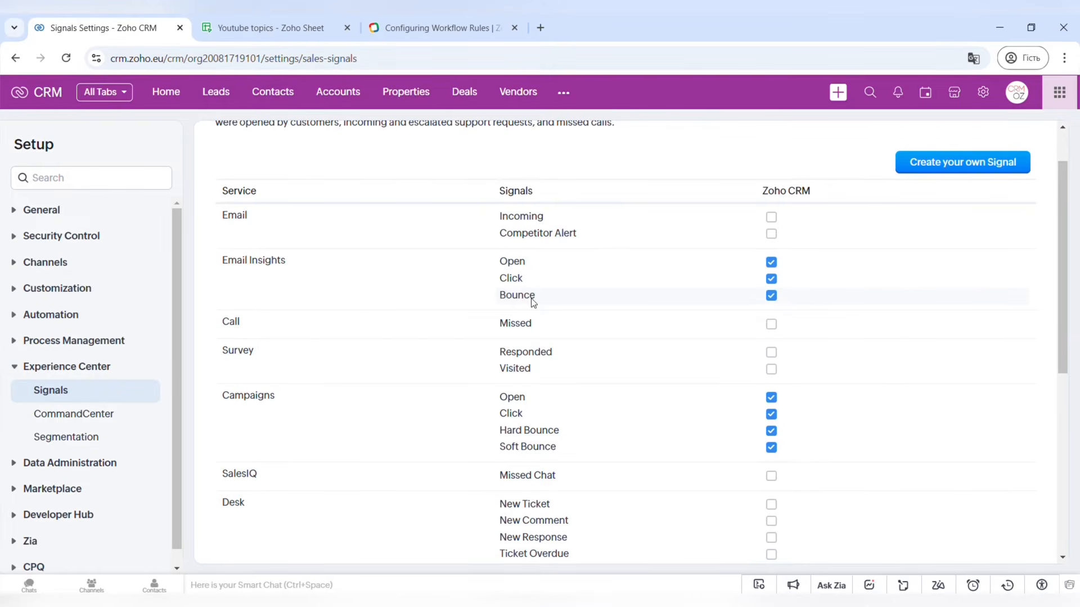
scroll(532, 302, "down", 2)
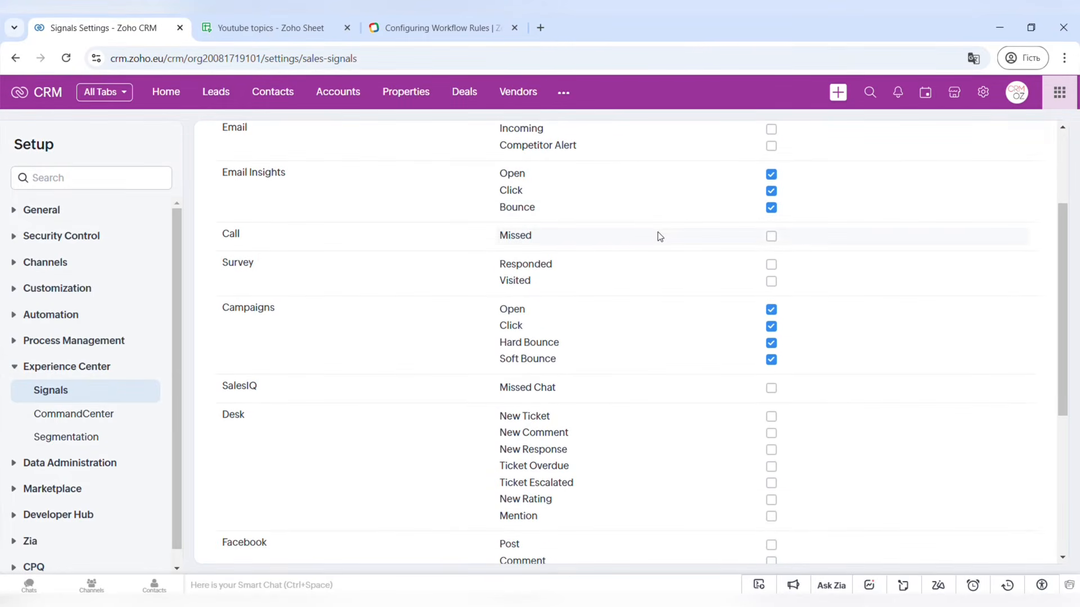
left_click(770, 237)
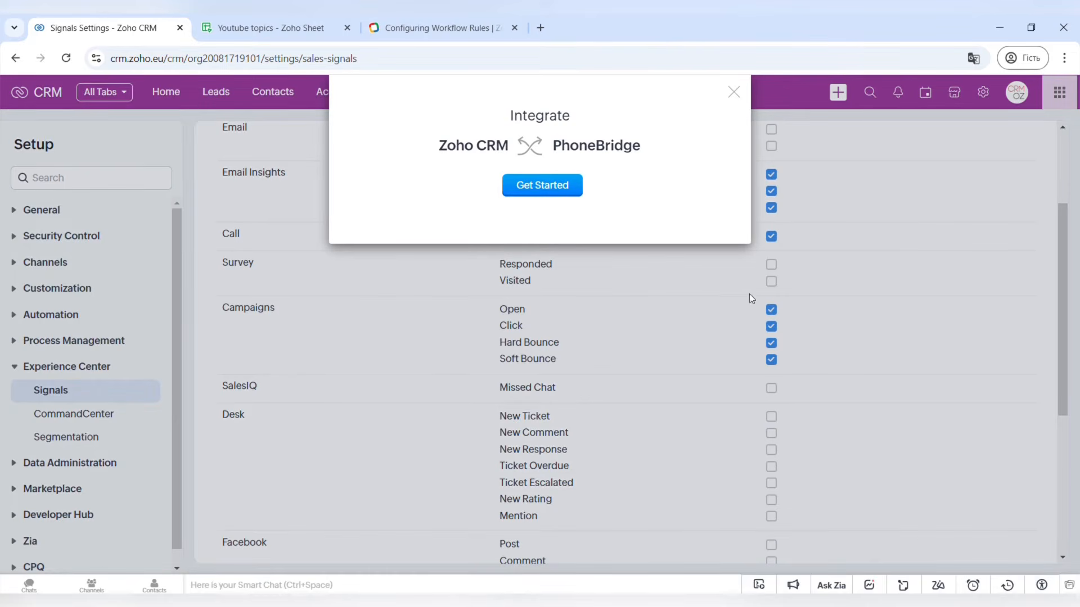
left_click(736, 94)
Review the signals offered for each service and start creating a custom signal.
scroll(729, 248, "down", 1)
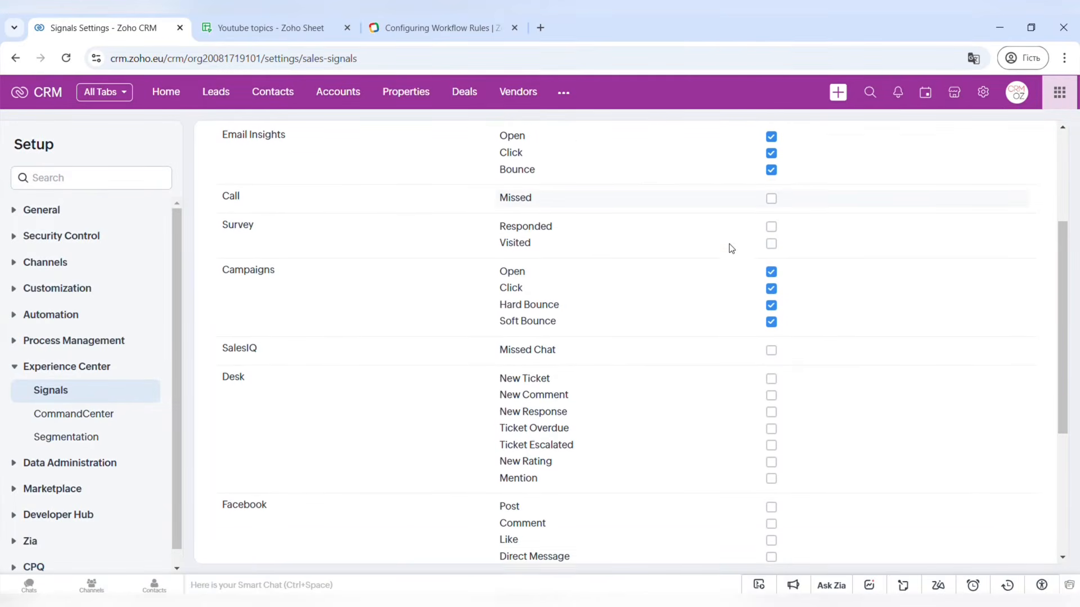
scroll(711, 281, "down", 3)
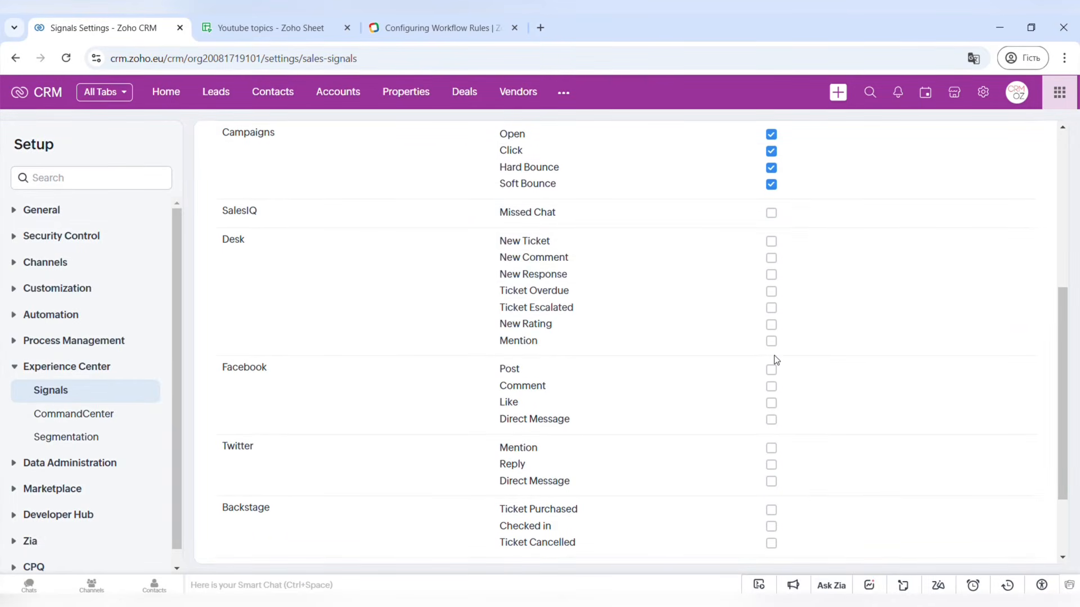
scroll(775, 359, "down", 3)
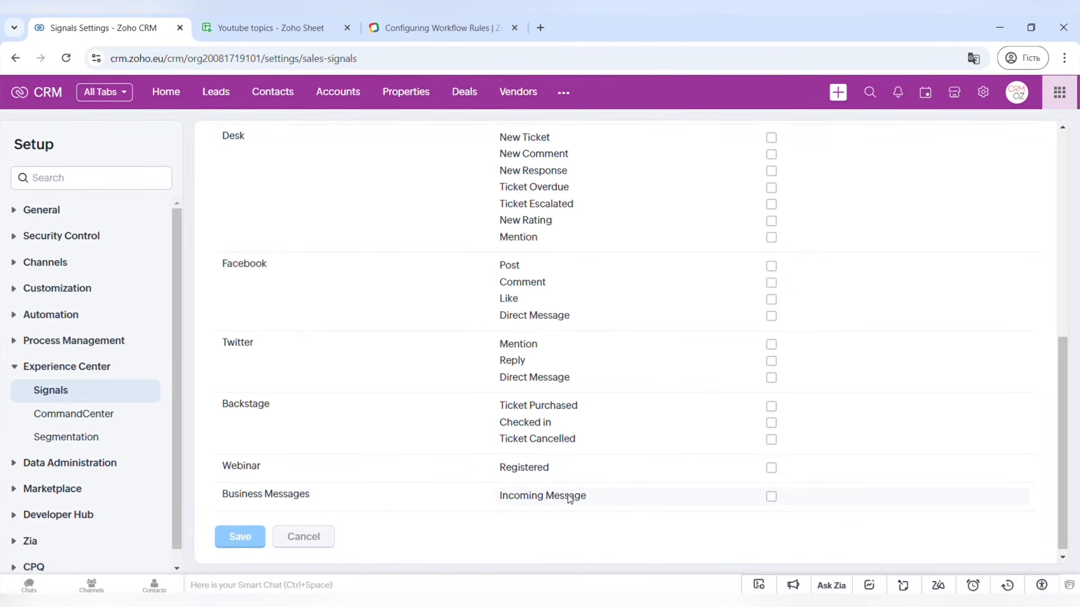
scroll(570, 498, "up", 10)
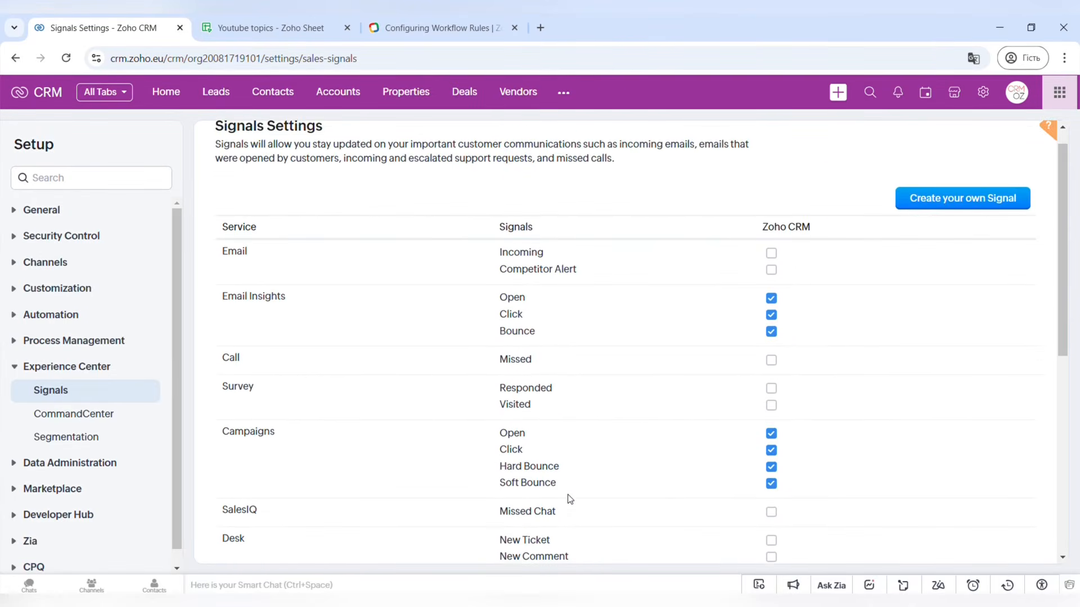
scroll(570, 498, "up", 1)
left_click(916, 225)
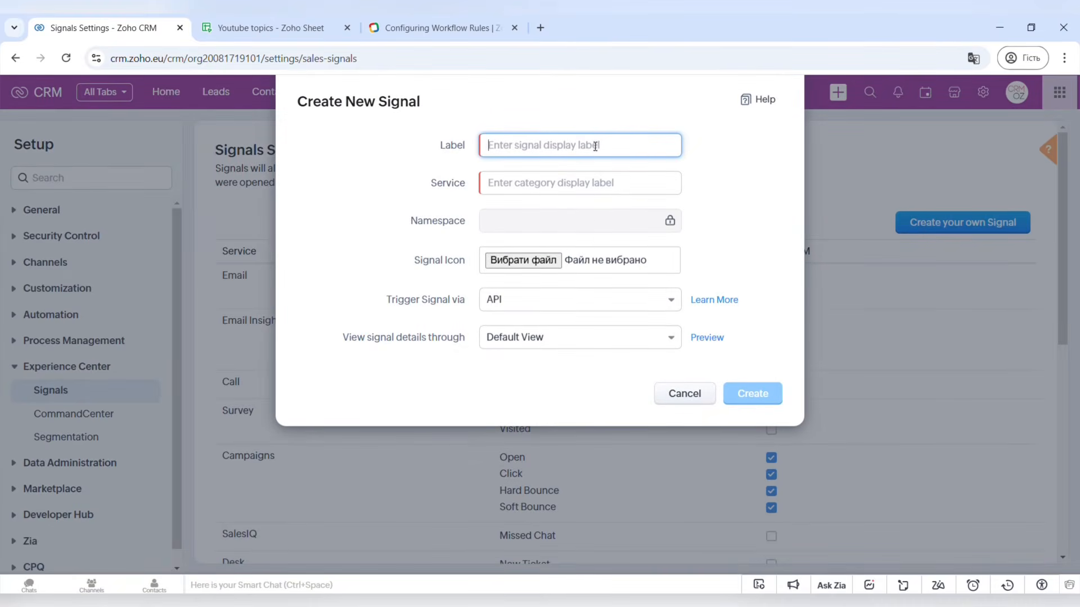
Go through the new signal's fields and choose Widget for viewing the signal details.
left_click(590, 184)
left_click(572, 223)
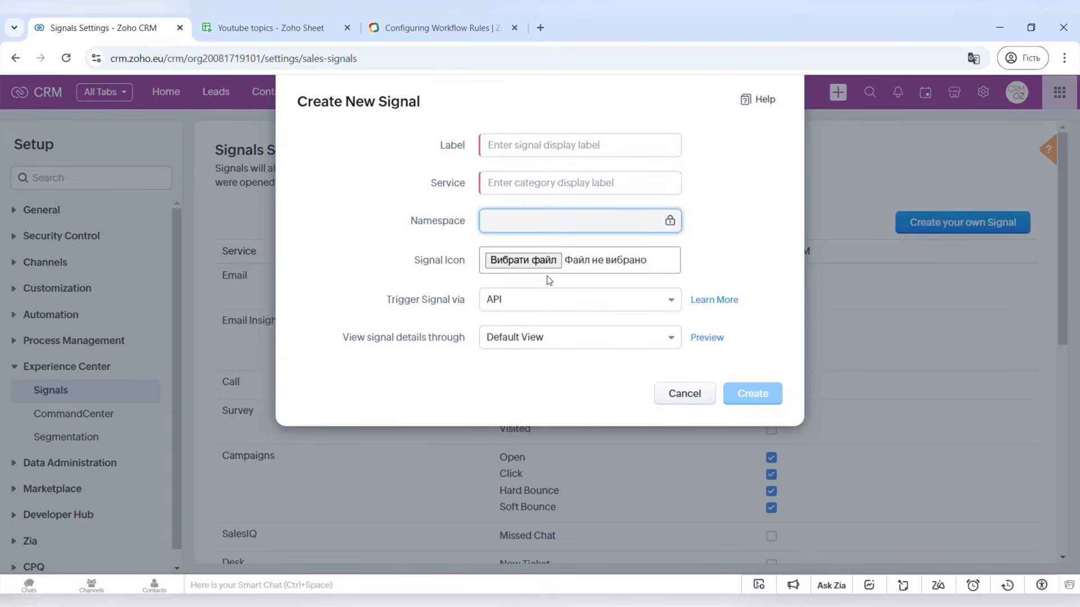
left_click(557, 342)
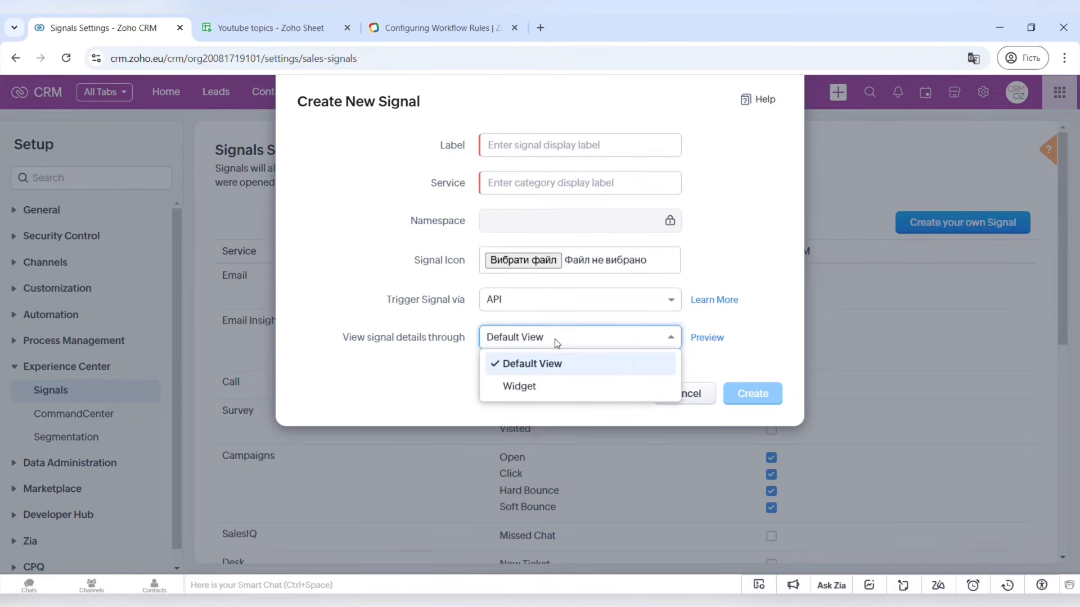
left_click(555, 338)
left_click(555, 340)
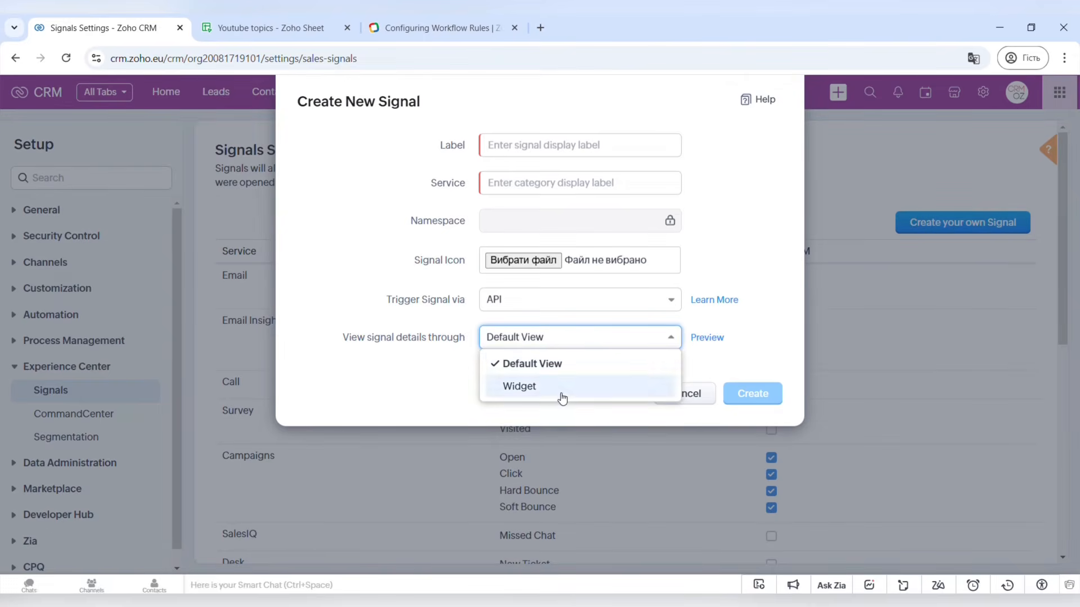
left_click(561, 388)
left_click(560, 376)
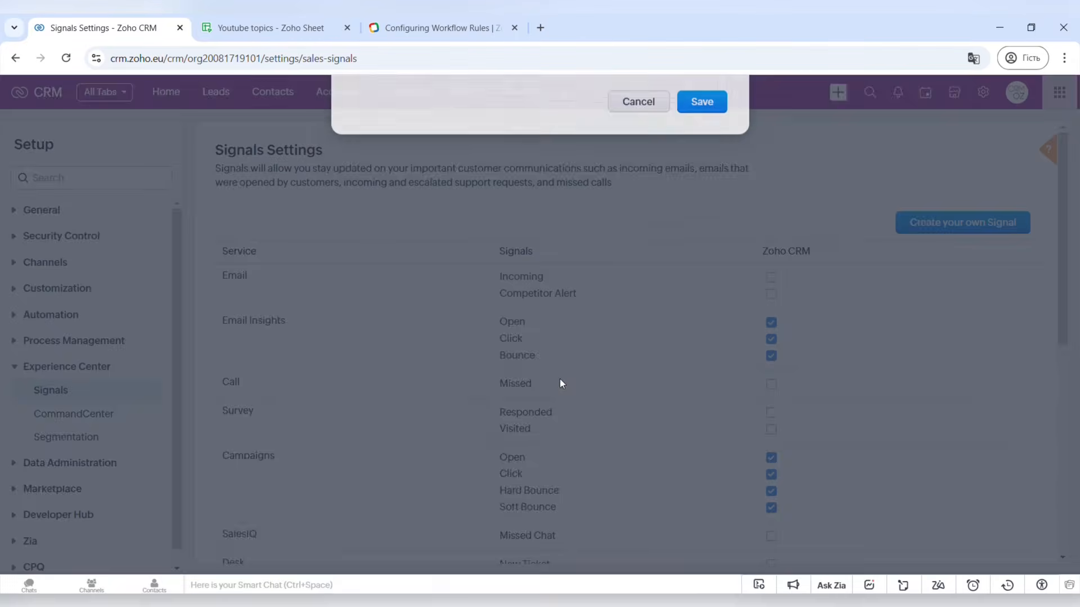